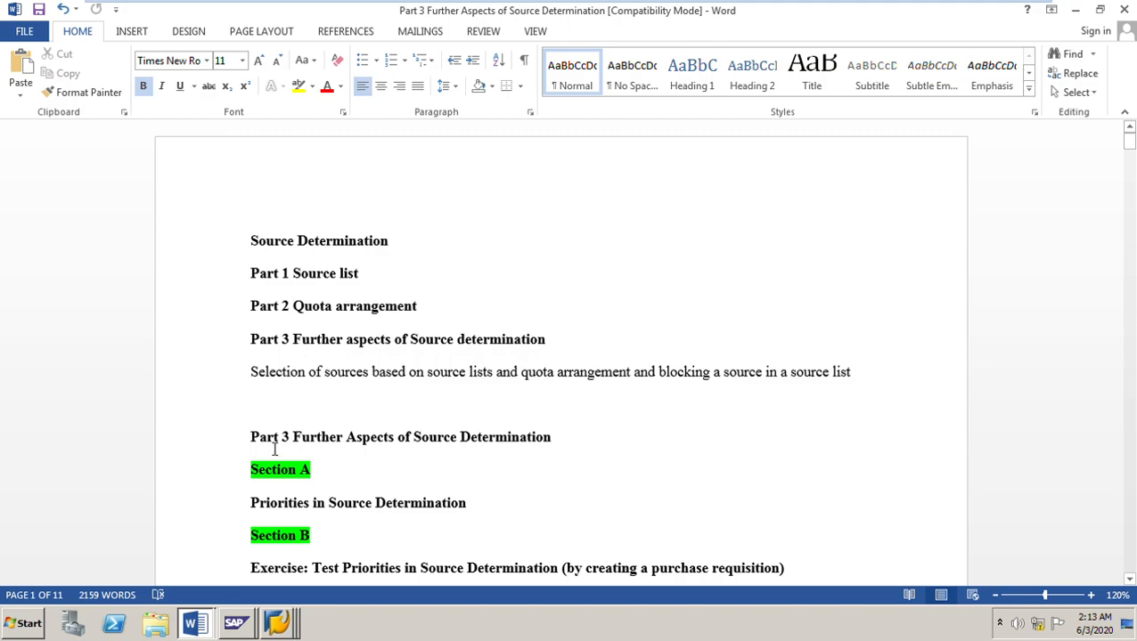
Step: Review the Part 3 section headings and the Section B exercise's material quantities, plant and source determination instructions
{"action": "left_click_drag", "start_coordinate": [251, 438], "coordinate": [595, 453]}
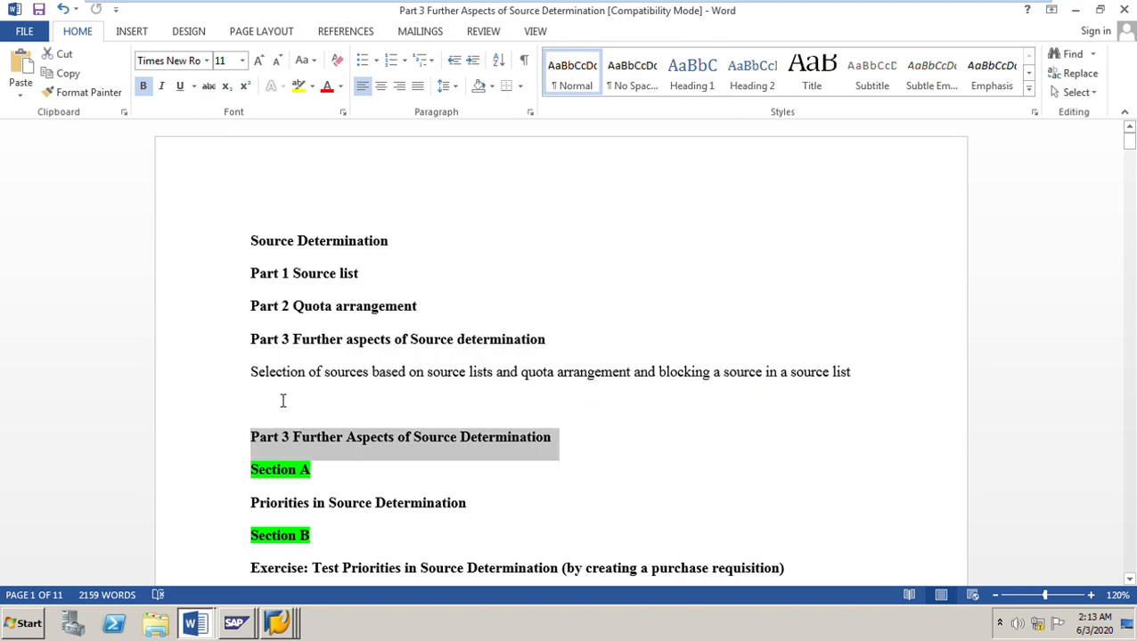
{"action": "left_click_drag", "start_coordinate": [252, 504], "coordinate": [467, 508]}
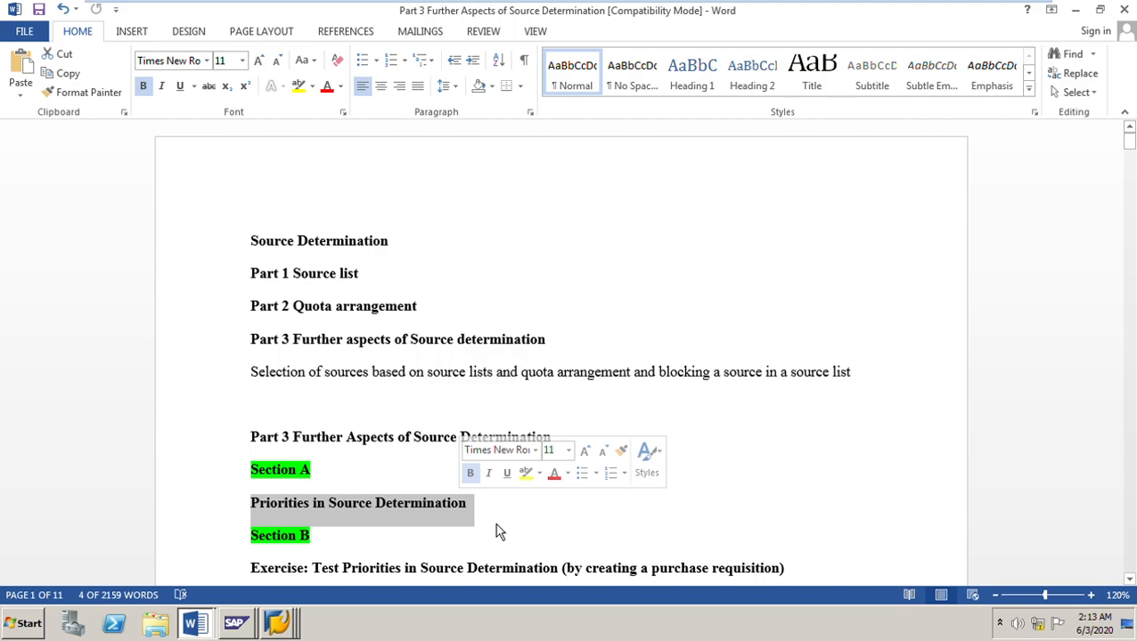
{"action": "scroll", "coordinate": [504, 515], "scroll_direction": "down", "scroll_amount": 3}
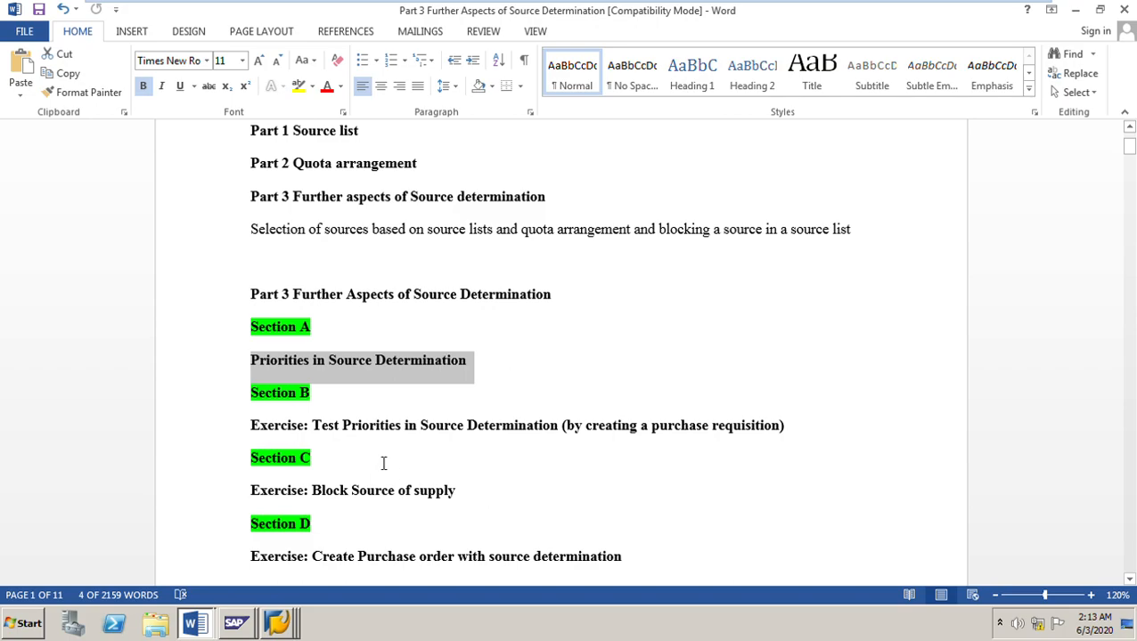
{"action": "left_click", "coordinate": [272, 394]}
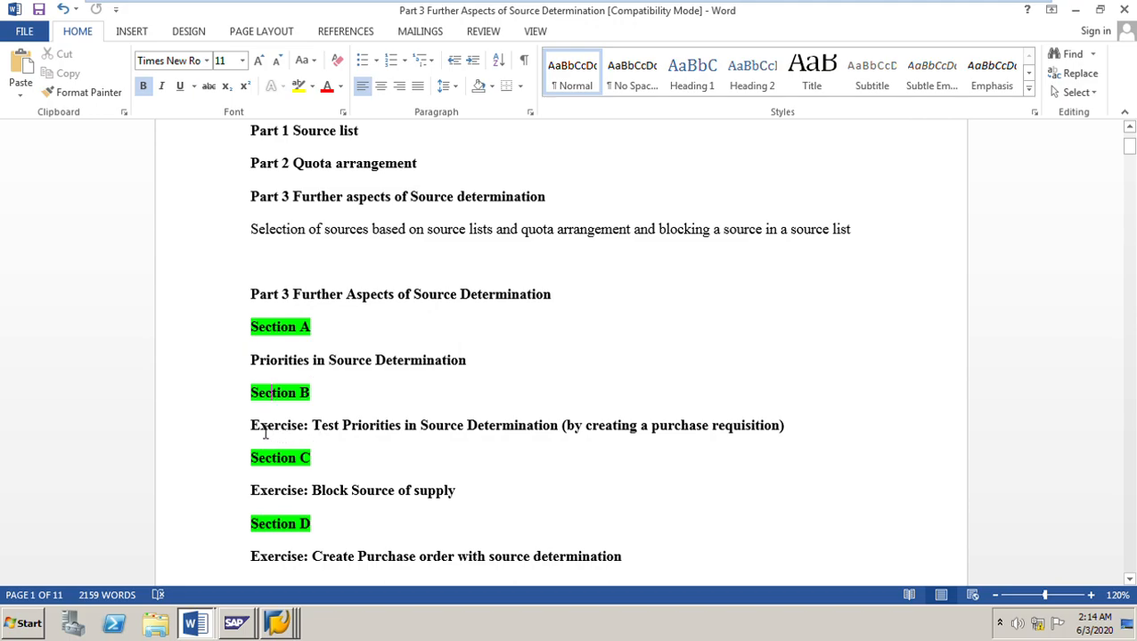
{"action": "left_click_drag", "start_coordinate": [289, 433], "coordinate": [854, 443]}
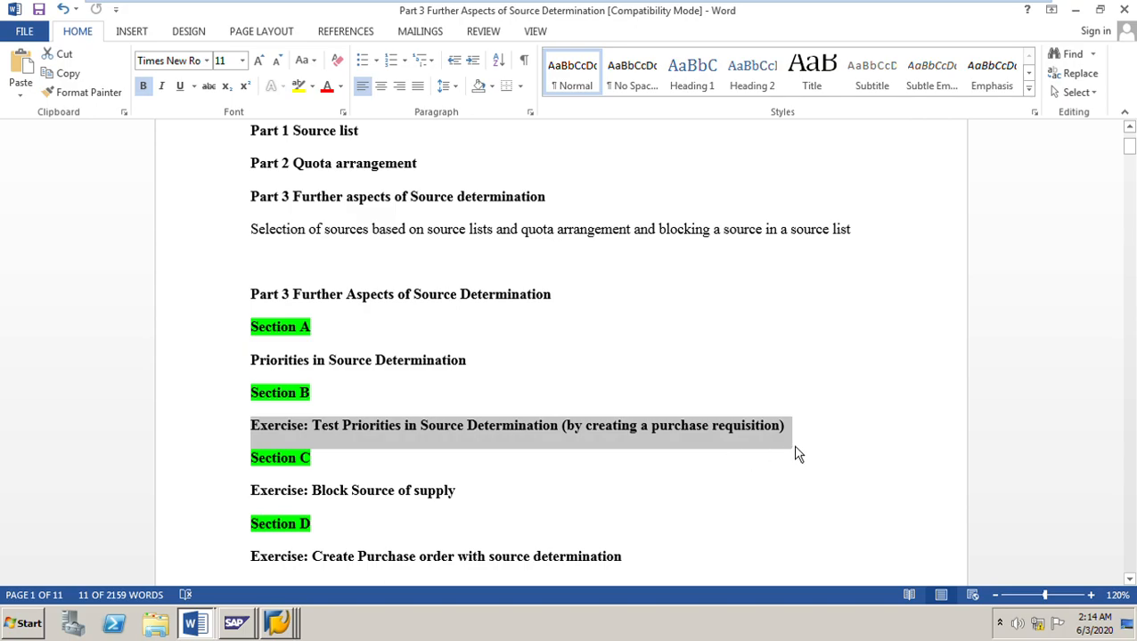
{"action": "left_click_drag", "start_coordinate": [1130, 146], "coordinate": [1129, 497]}
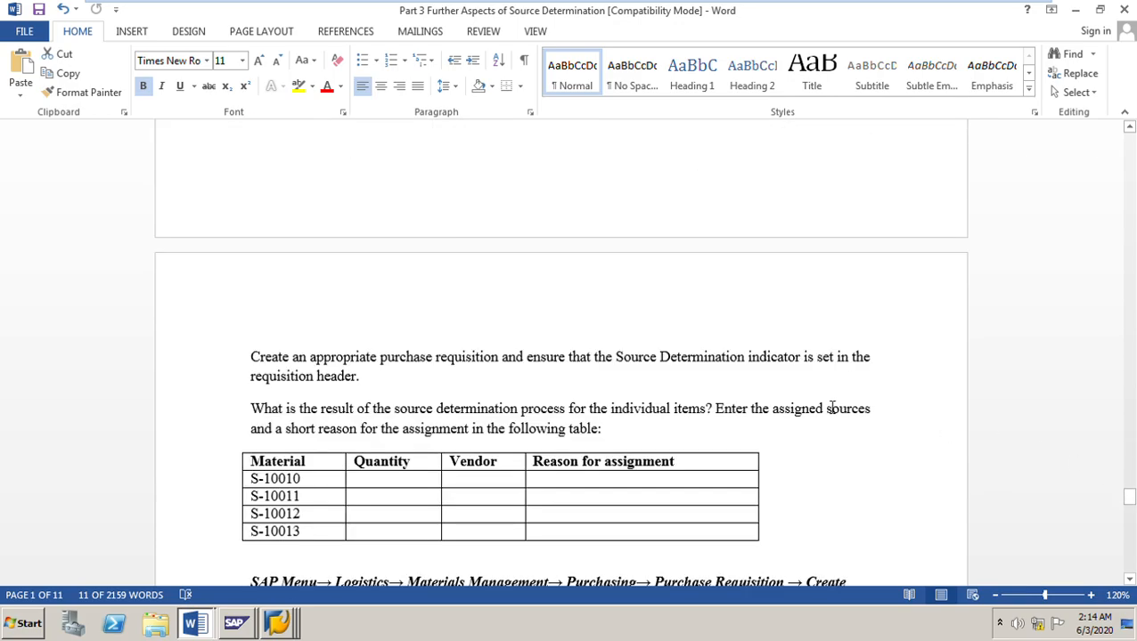
{"action": "scroll", "coordinate": [820, 401], "scroll_direction": "up", "scroll_amount": 6}
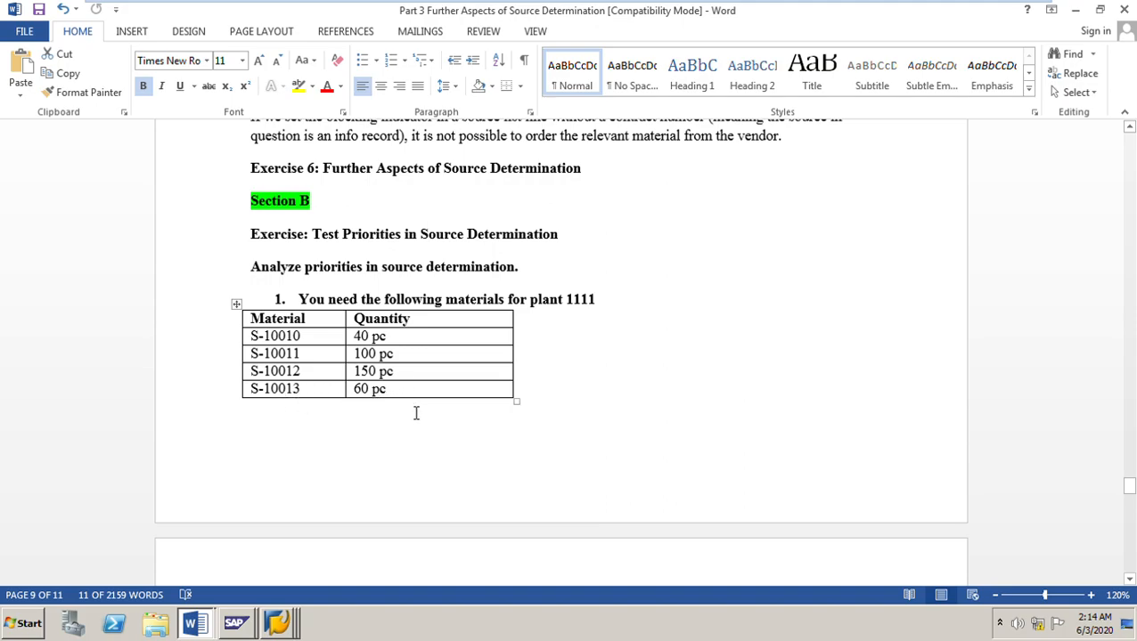
{"action": "scroll", "coordinate": [415, 414], "scroll_direction": "down", "scroll_amount": 3}
{"action": "scroll", "coordinate": [415, 414], "scroll_direction": "down", "scroll_amount": 1}
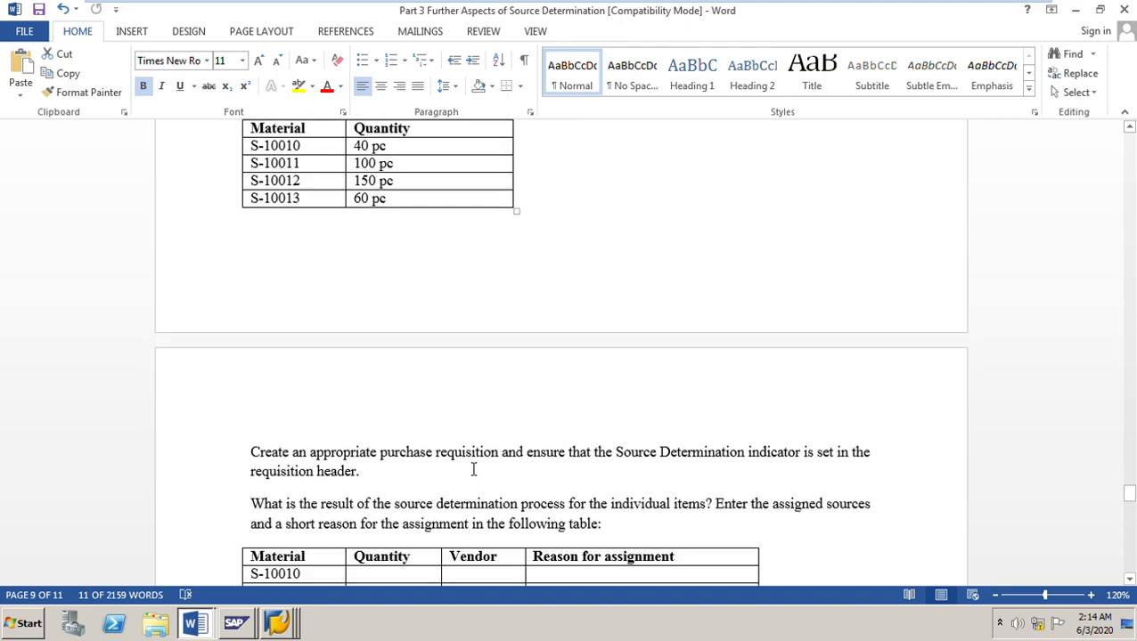
{"action": "scroll", "coordinate": [473, 470], "scroll_direction": "down", "scroll_amount": 4}
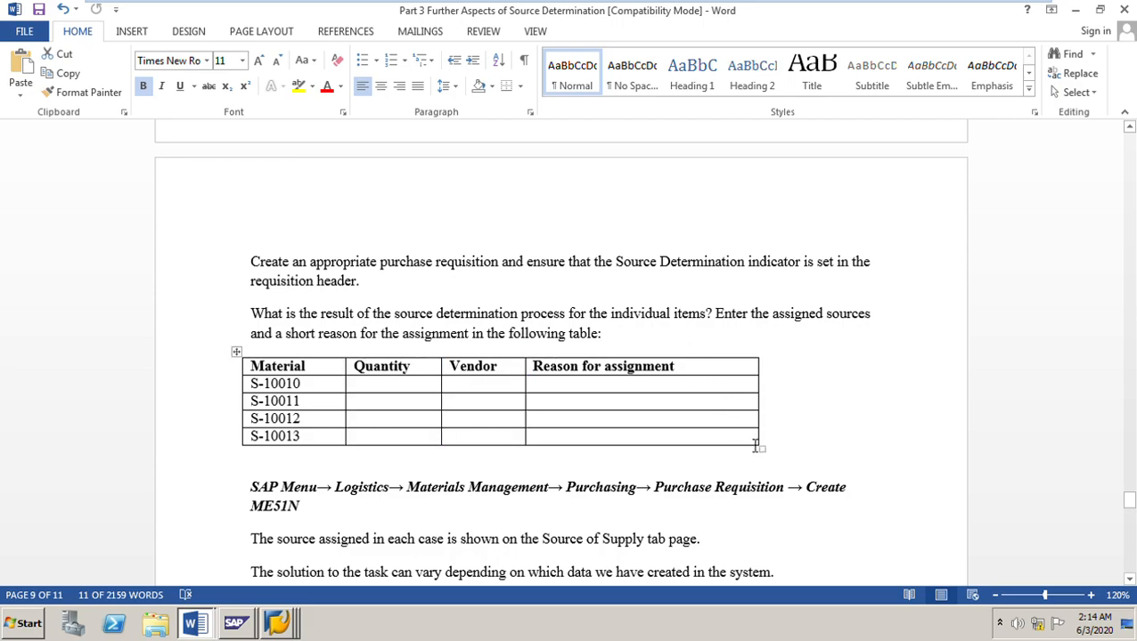
Step: Switch to an SAP Easy Access session and start transaction ME51N to create a purchase requisition
{"action": "mouse_move", "coordinate": [287, 628]}
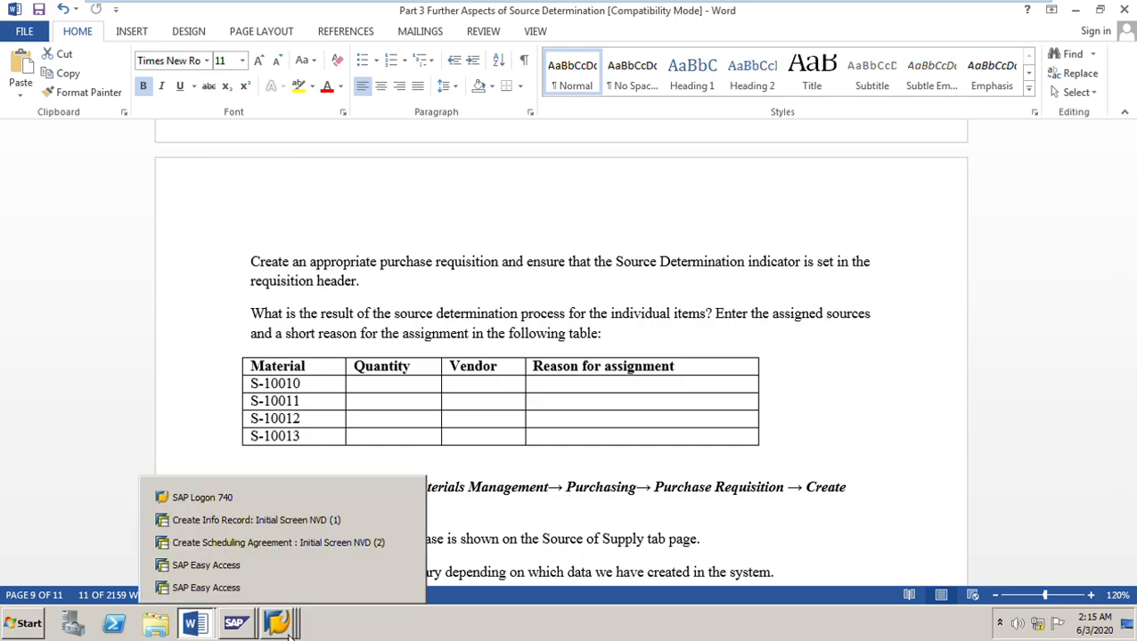
{"action": "left_click", "coordinate": [226, 567]}
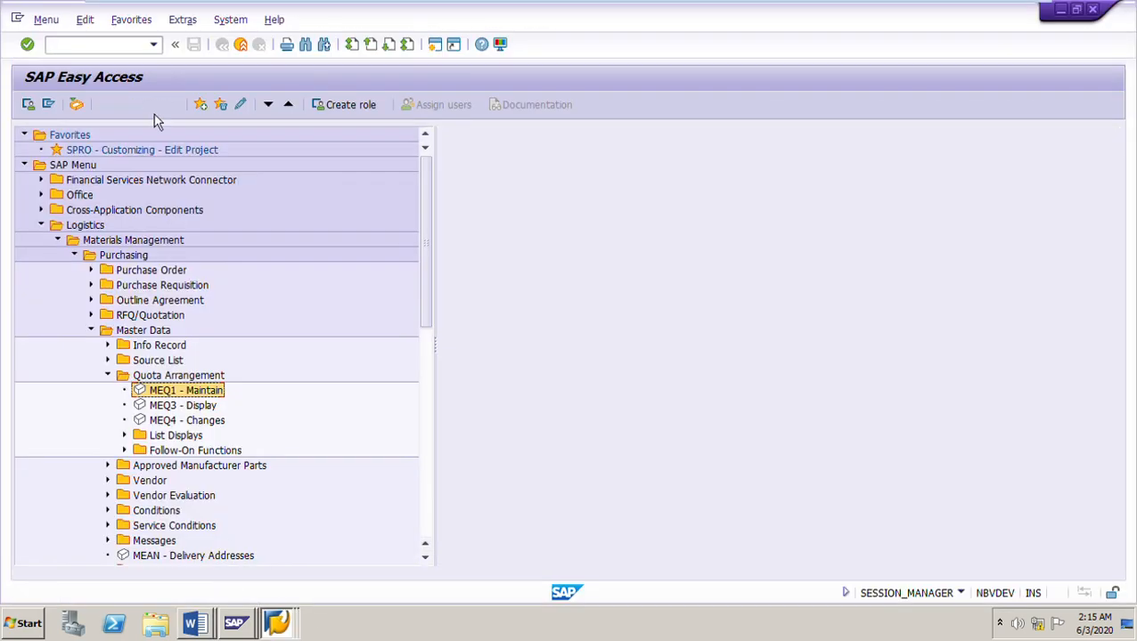
{"action": "left_click", "coordinate": [153, 45]}
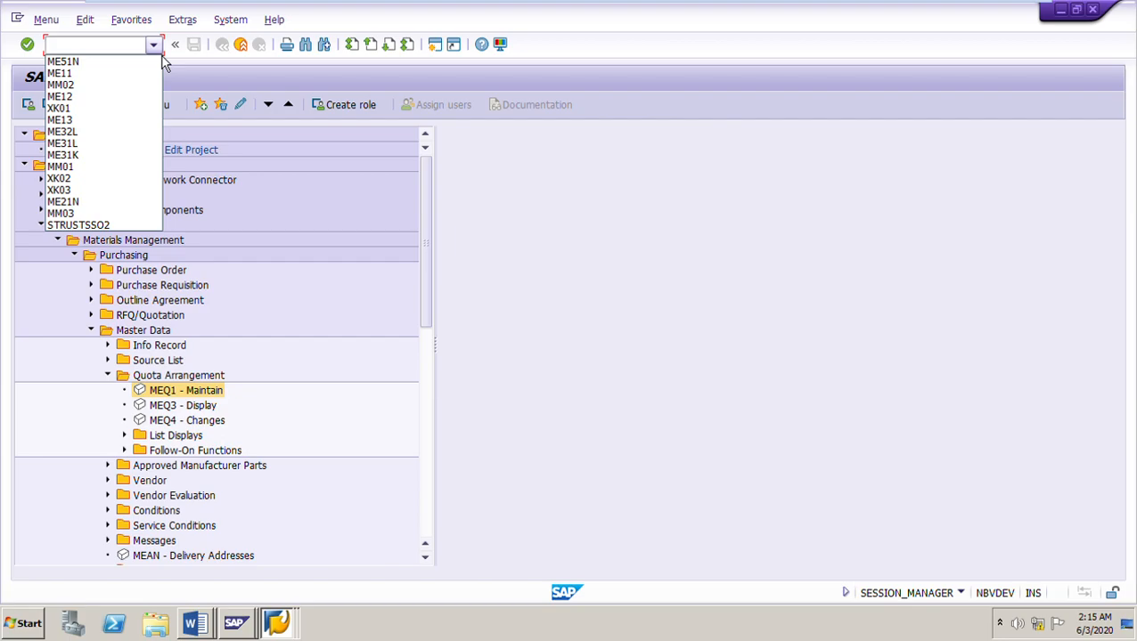
{"action": "left_click", "coordinate": [85, 63]}
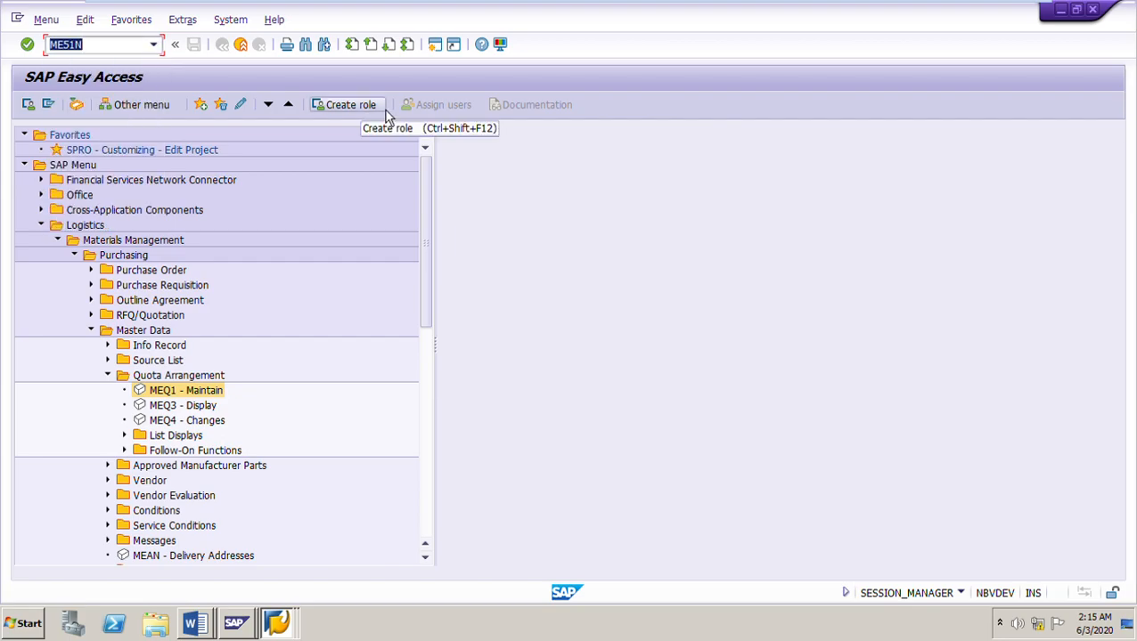
{"action": "key", "text": "Return"}
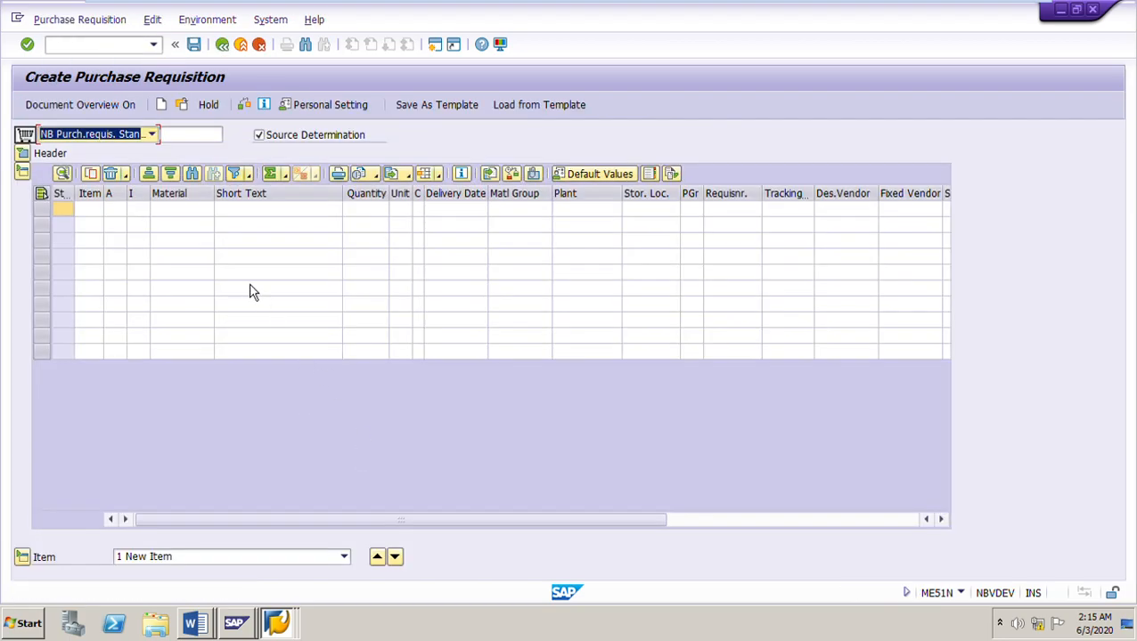
Step: Copy materials S-10010 through S-10013 from the Word exercise table into the Material column of the SAP purchase requisition
{"action": "left_click", "coordinate": [200, 622]}
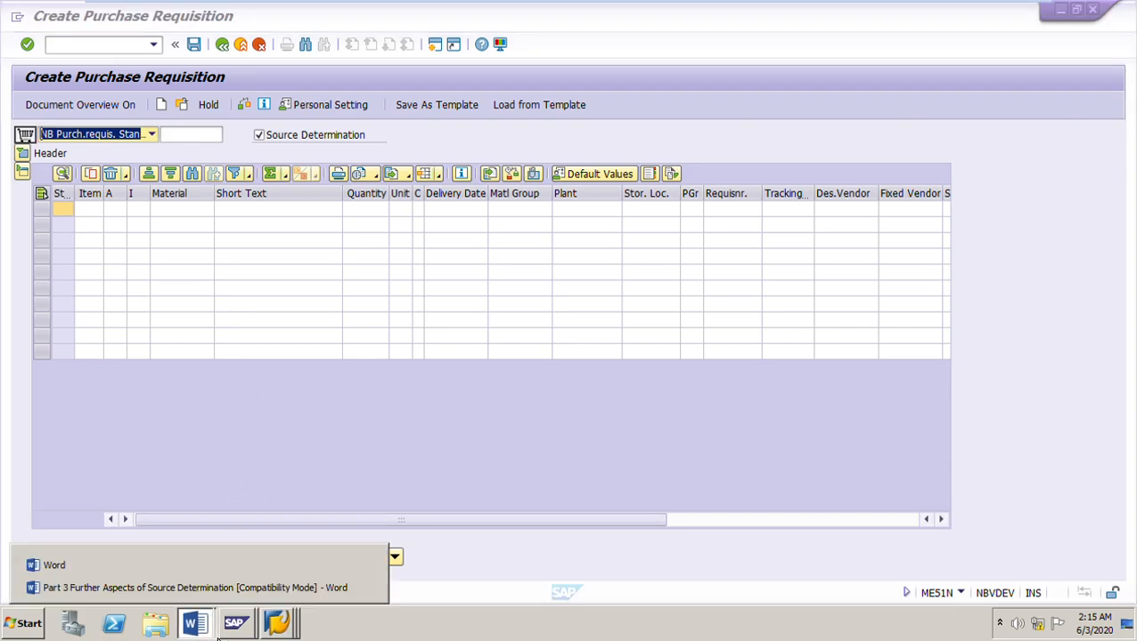
{"action": "left_click", "coordinate": [223, 589]}
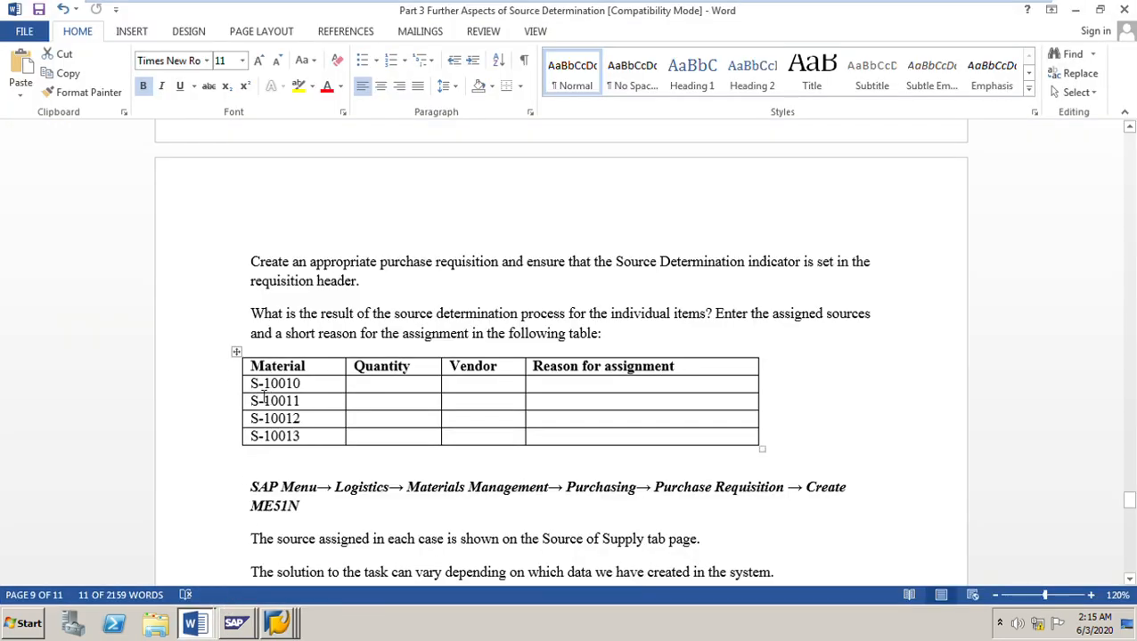
{"action": "left_click_drag", "start_coordinate": [262, 385], "coordinate": [312, 456]}
{"action": "key", "text": "ctrl+c"}
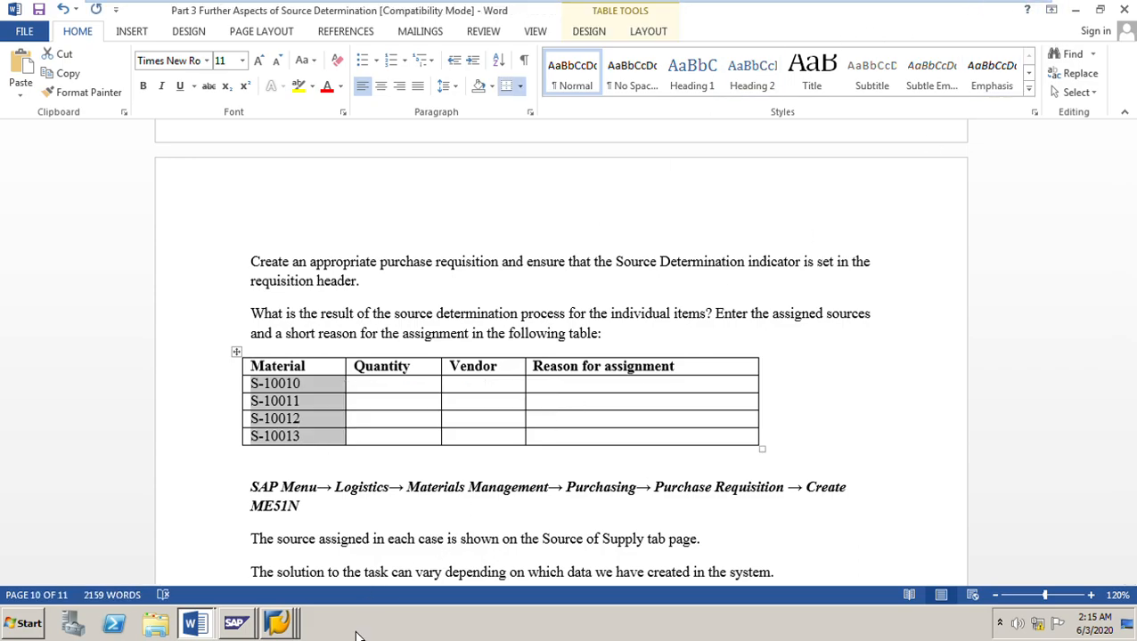
{"action": "left_click", "coordinate": [234, 623]}
{"action": "left_click", "coordinate": [228, 563]}
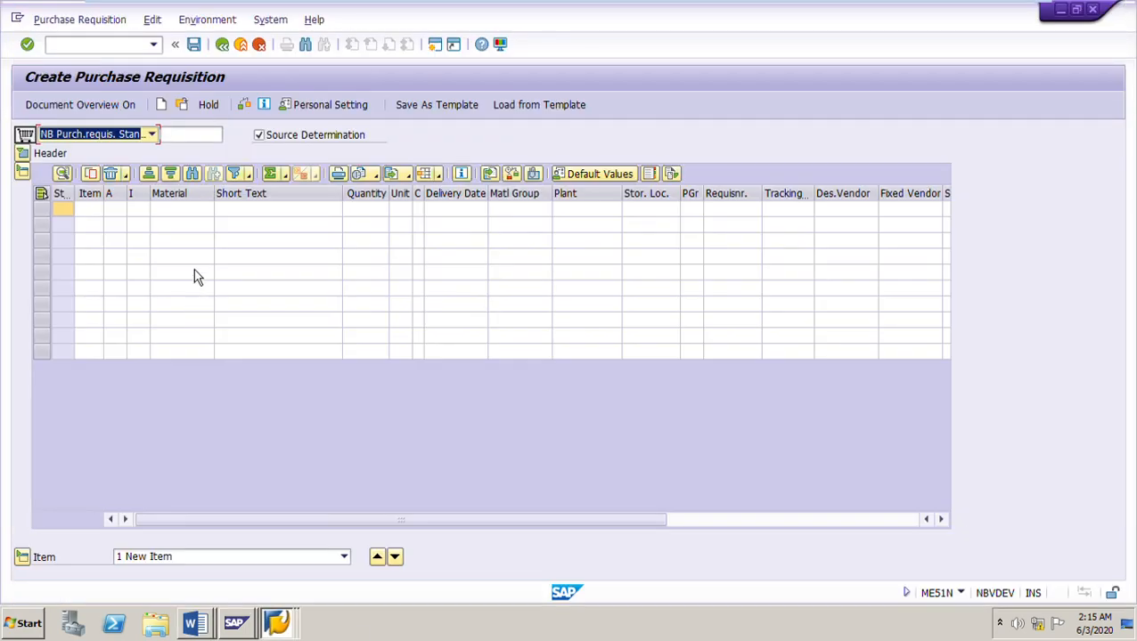
{"action": "left_click", "coordinate": [183, 214]}
{"action": "key", "text": "ctrl+v"}
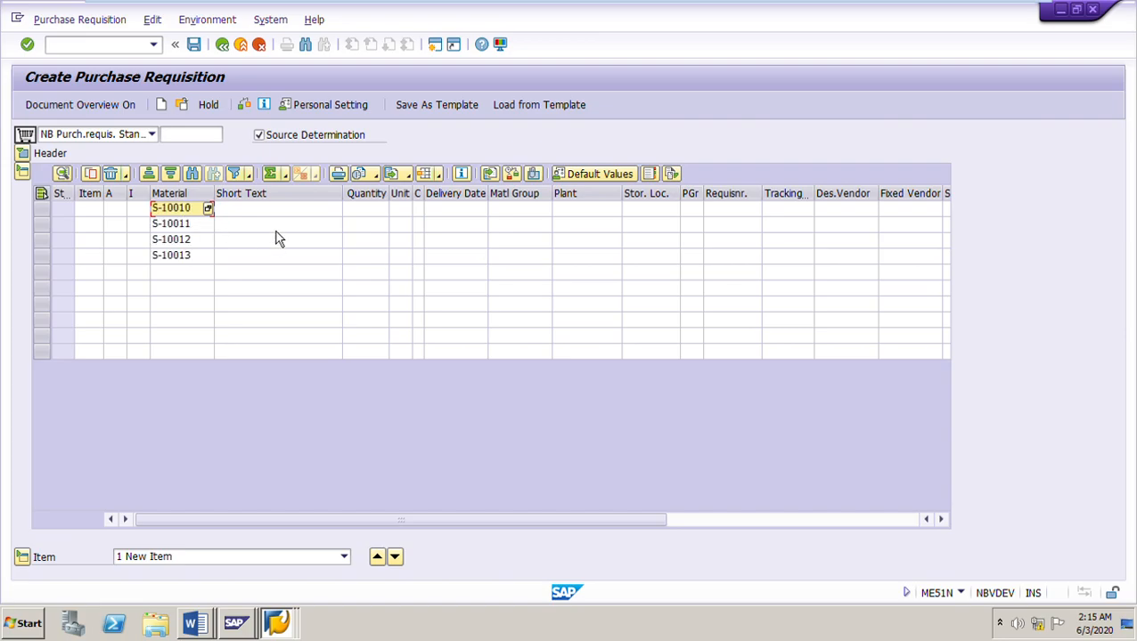
Step: Look up the required quantities in the Word exercise and enter 40, 100, 150 and 60 for S-10010 through S-10013 in SAP
{"action": "left_click", "coordinate": [367, 212]}
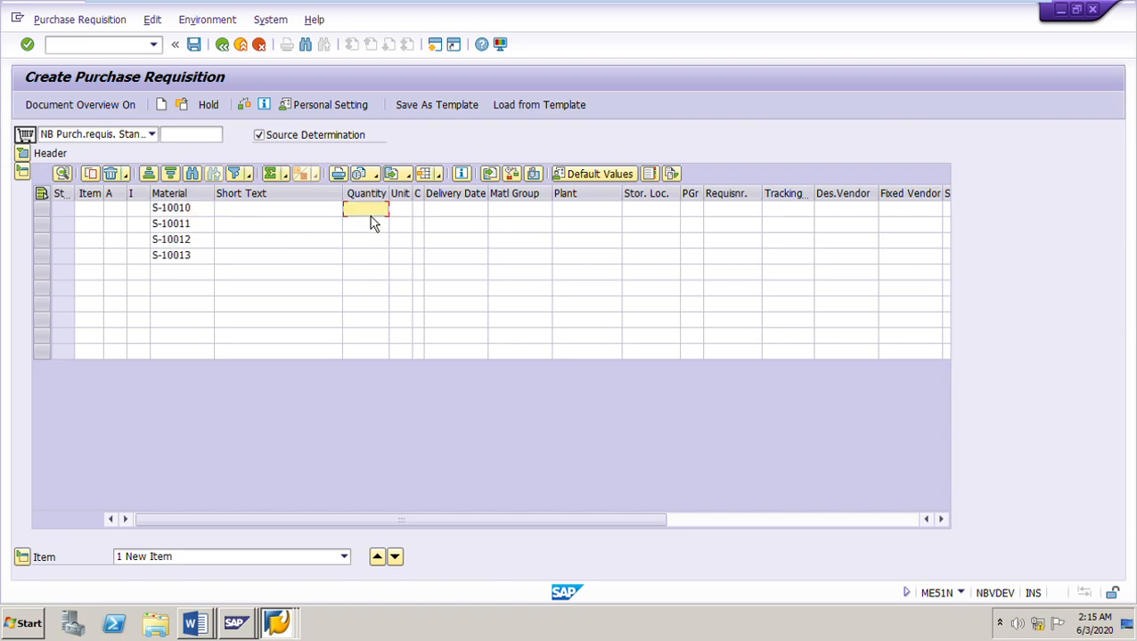
{"action": "left_click", "coordinate": [215, 633]}
{"action": "left_click", "coordinate": [221, 590]}
{"action": "scroll", "coordinate": [444, 414], "scroll_direction": "up", "scroll_amount": 5}
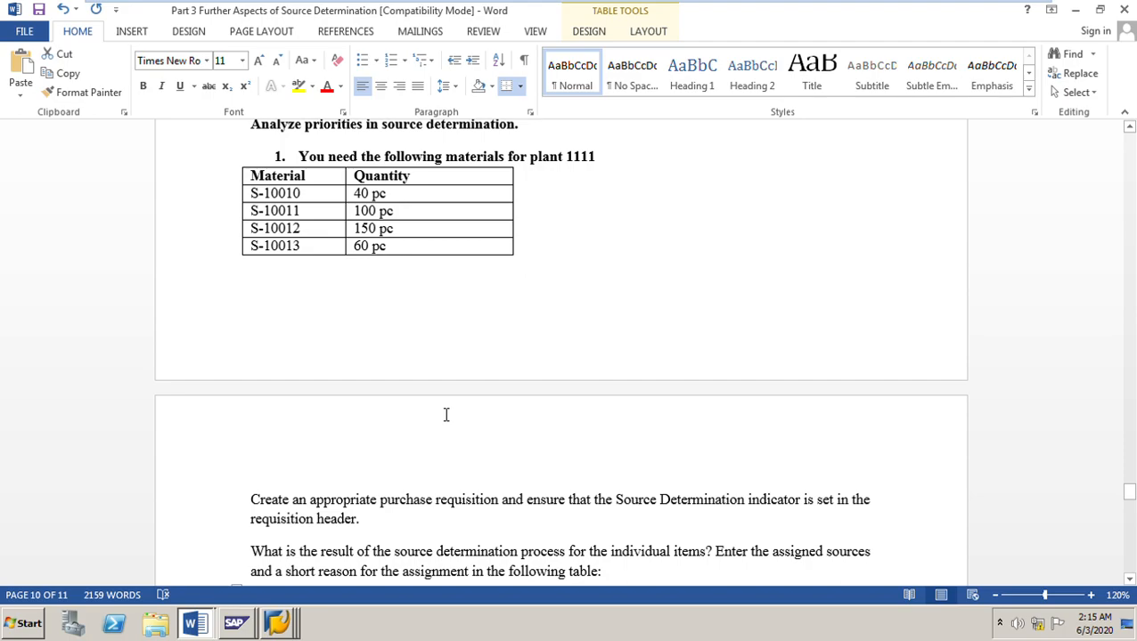
{"action": "left_click", "coordinate": [276, 624]}
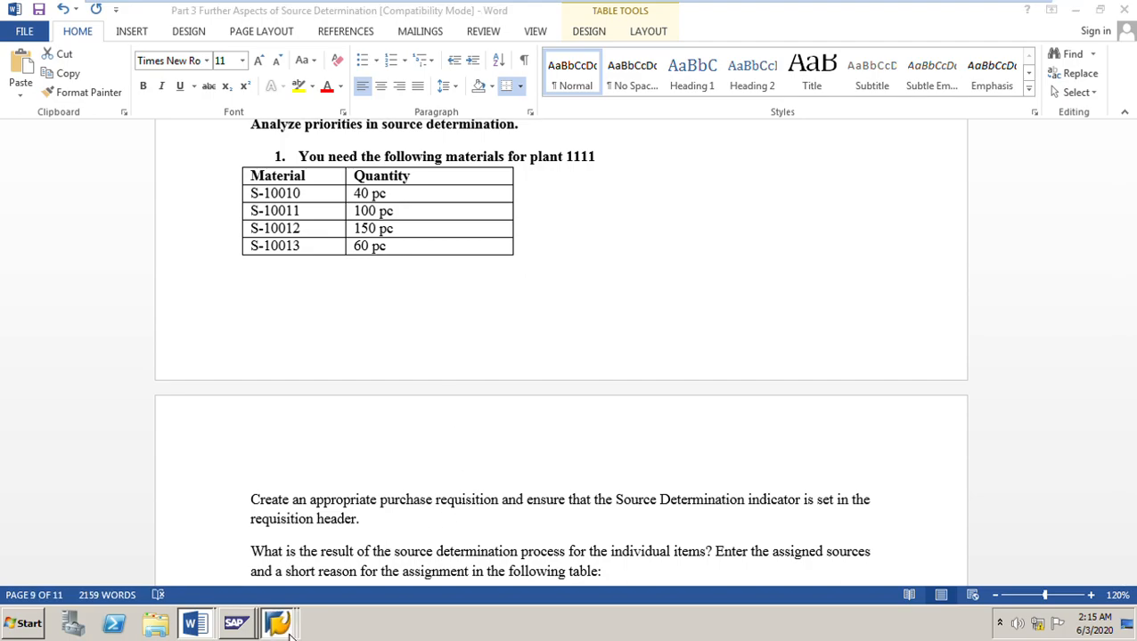
{"action": "left_click", "coordinate": [276, 570]}
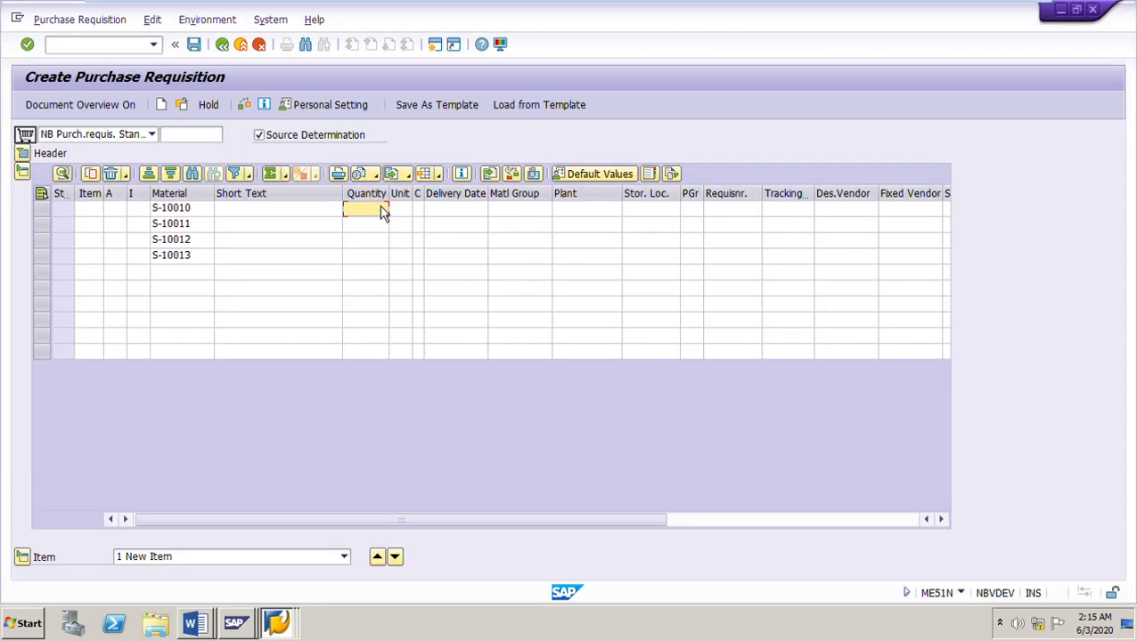
{"action": "type", "text": "40"}
{"action": "key", "text": "Down"}
{"action": "type", "text": "100"}
{"action": "key", "text": "Down"}
{"action": "type", "text": "150"}
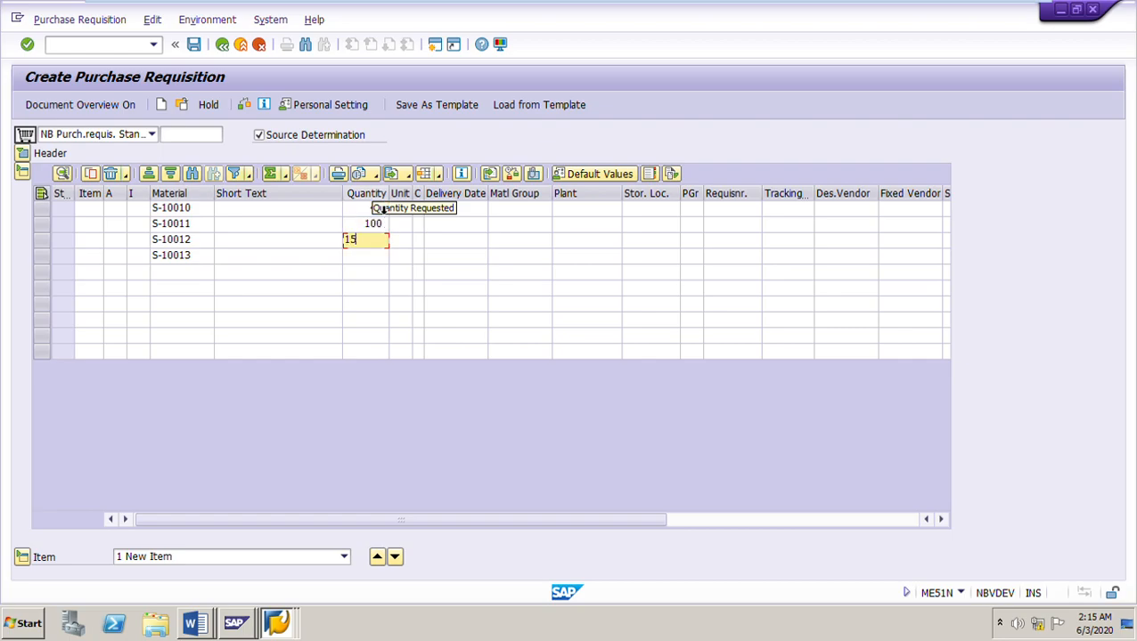
{"action": "key", "text": "Down"}
{"action": "type", "text": "60"}
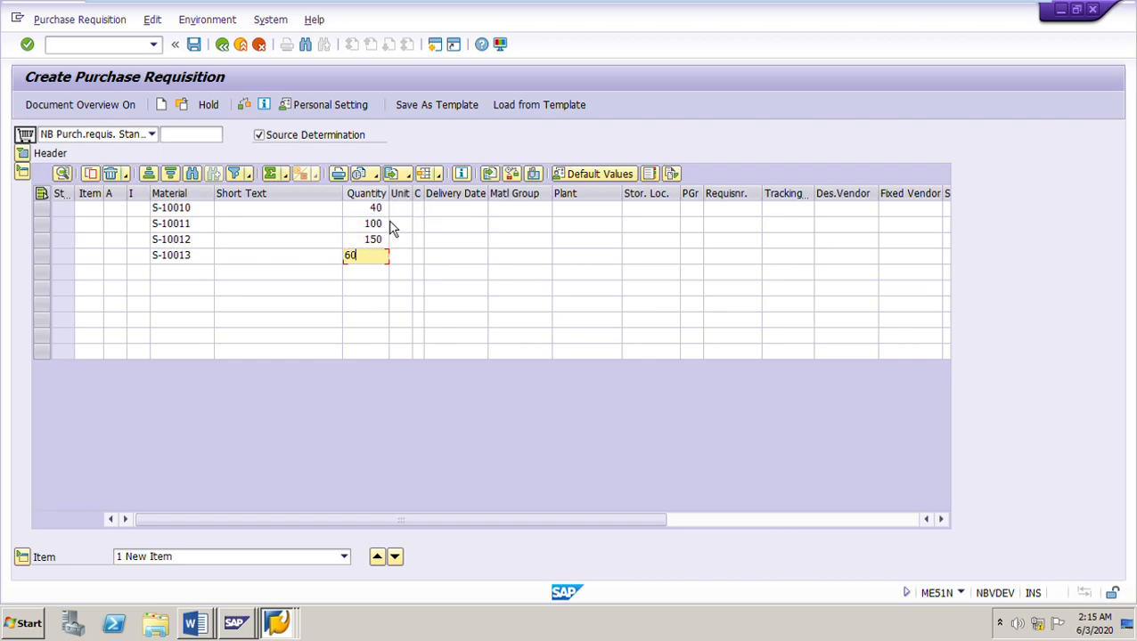
Step: Set the plant to 1111 for all four requisition items and run the entry check to determine their sources
{"action": "left_click", "coordinate": [591, 214]}
{"action": "type", "text": "1111"}
{"action": "left_click", "coordinate": [593, 225]}
{"action": "type", "text": "1111"}
{"action": "key", "text": "Down"}
{"action": "type", "text": "1"}
{"action": "key", "text": "Down"}
{"action": "type", "text": "1"}
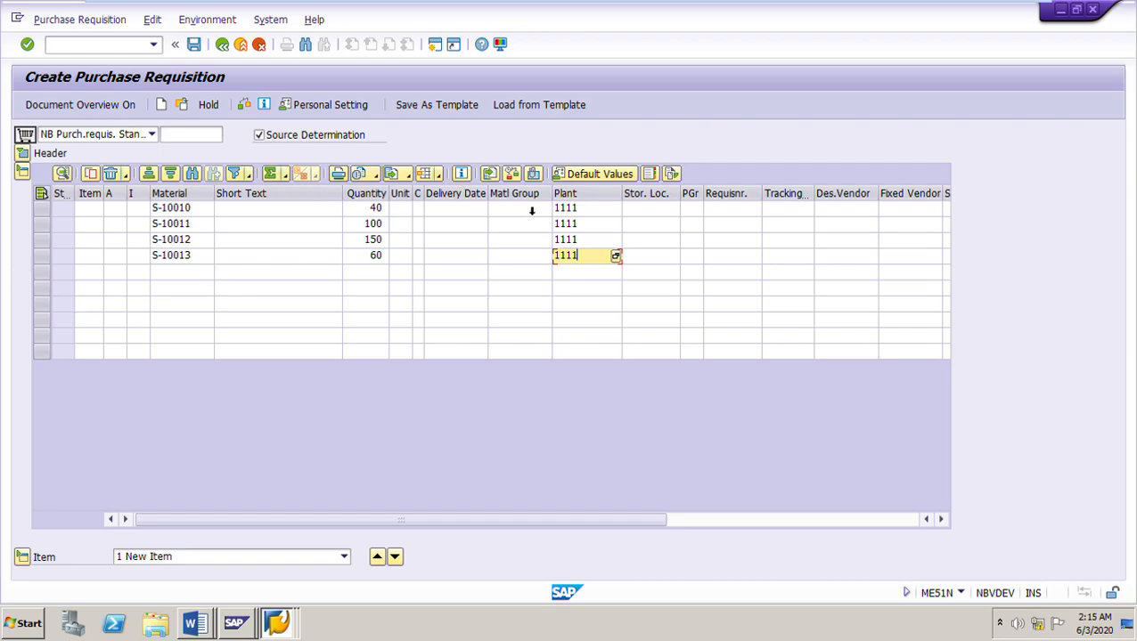
{"action": "key", "text": "Return"}
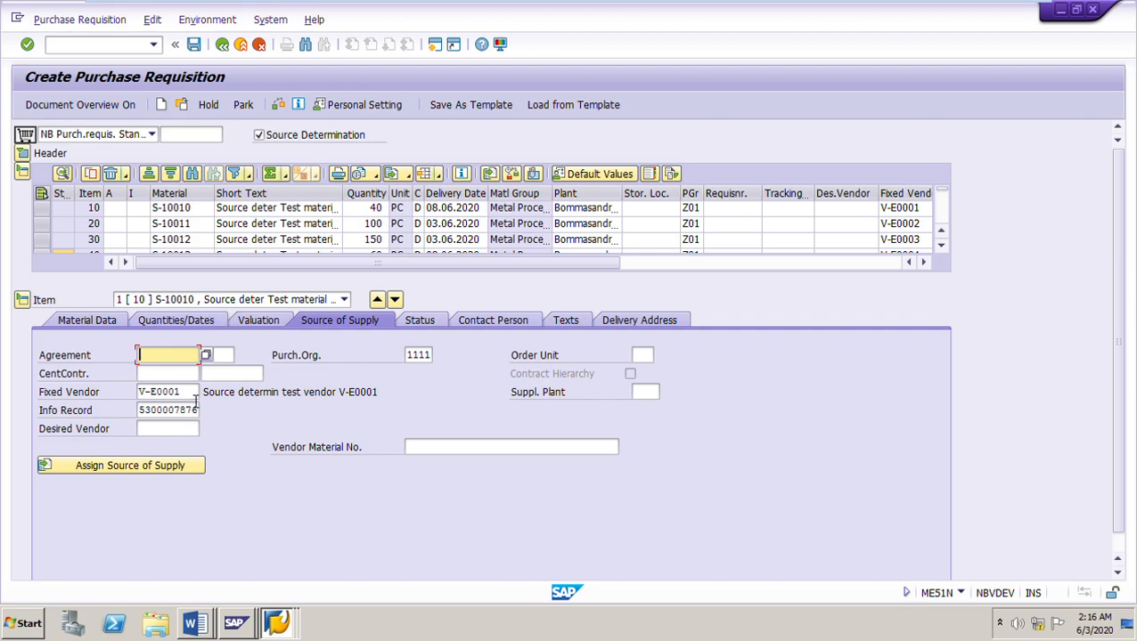
Step: Check the fixed vendor and info record assigned as source of supply to item 10, material S-10010
{"action": "left_click_drag", "start_coordinate": [187, 392], "coordinate": [127, 396]}
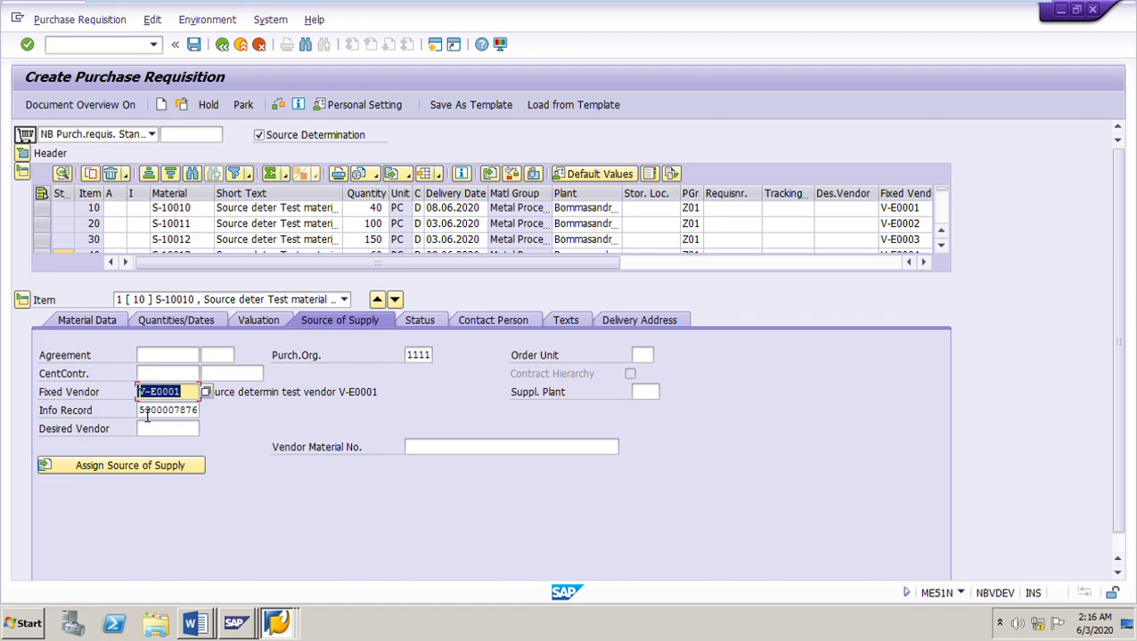
{"action": "left_click_drag", "start_coordinate": [140, 411], "coordinate": [214, 417]}
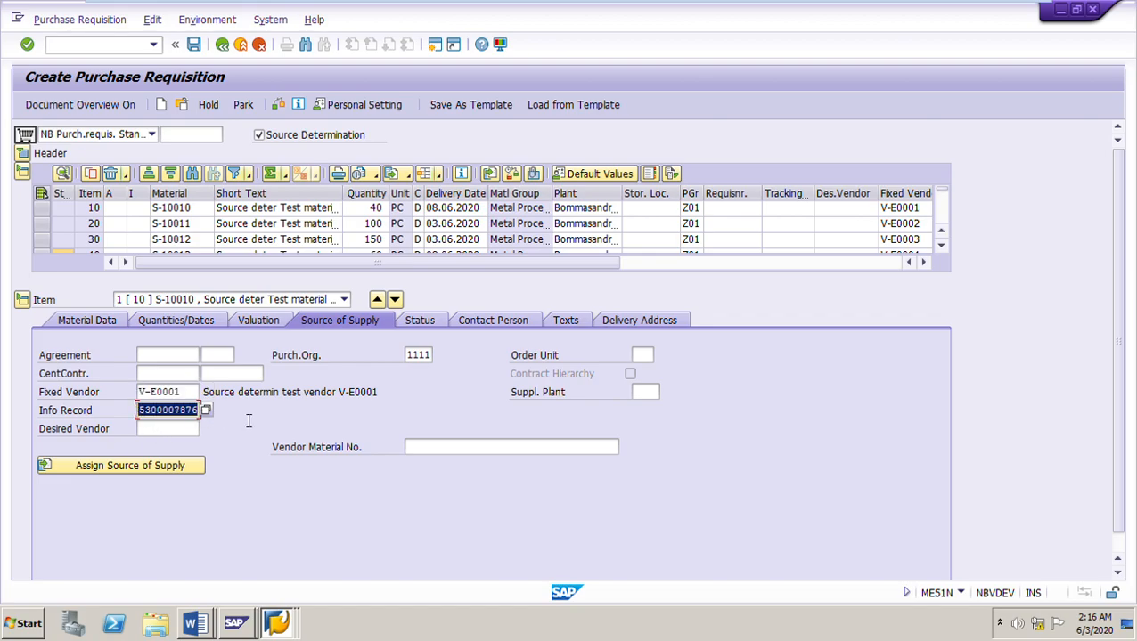
{"action": "left_click", "coordinate": [170, 412]}
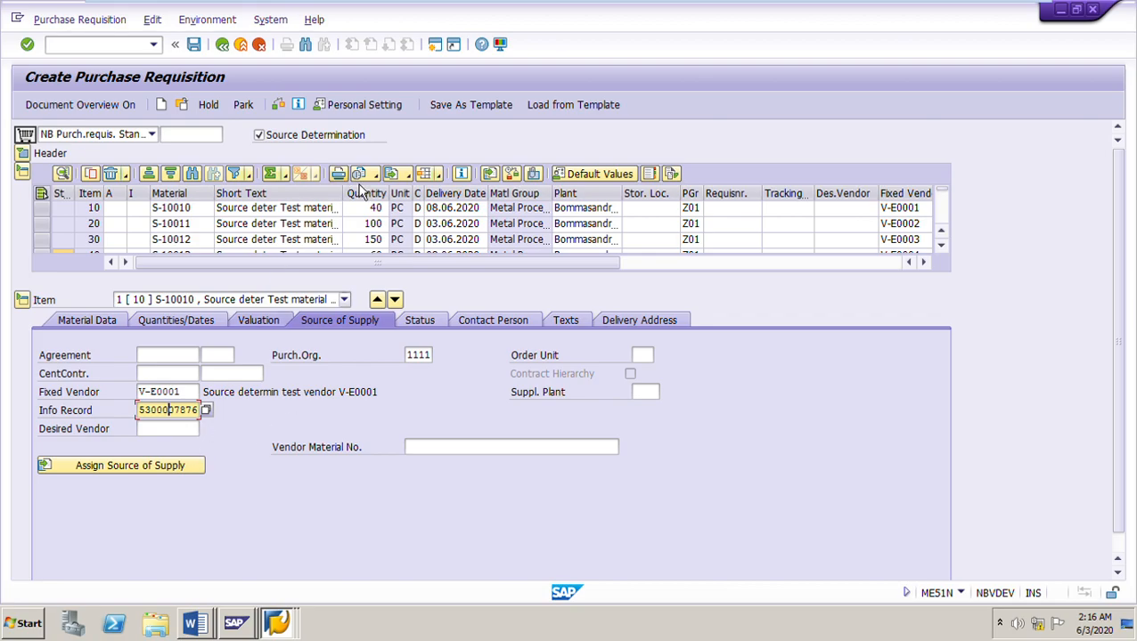
Step: Go to requisition item 20, material S-10011, and check its agreement and fixed vendor
{"action": "left_click", "coordinate": [395, 300]}
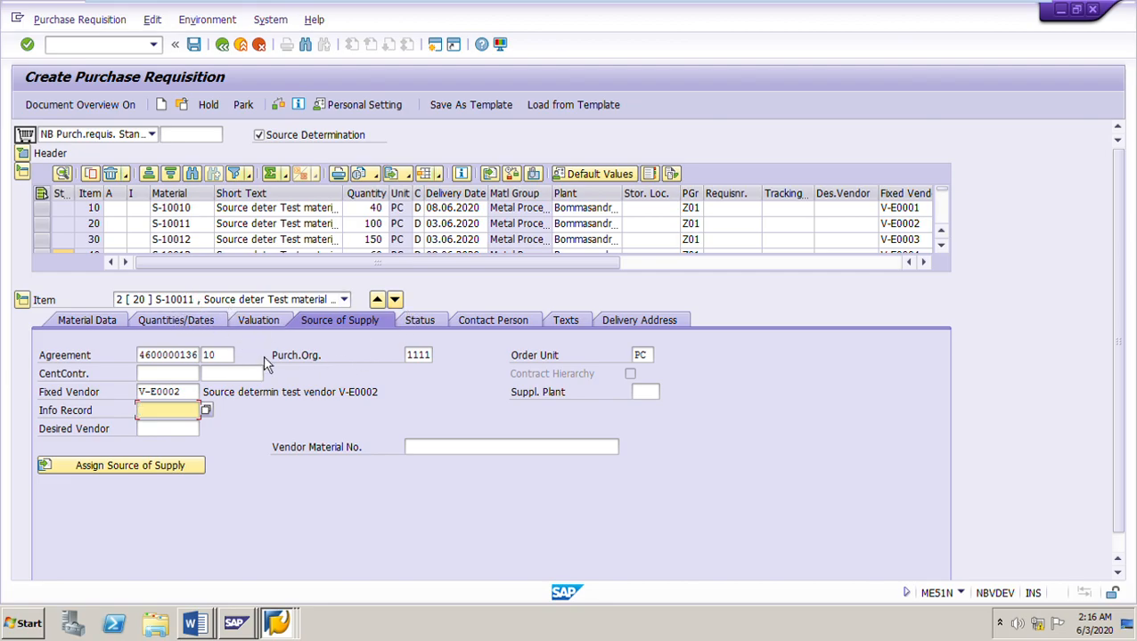
{"action": "left_click_drag", "start_coordinate": [140, 357], "coordinate": [237, 360]}
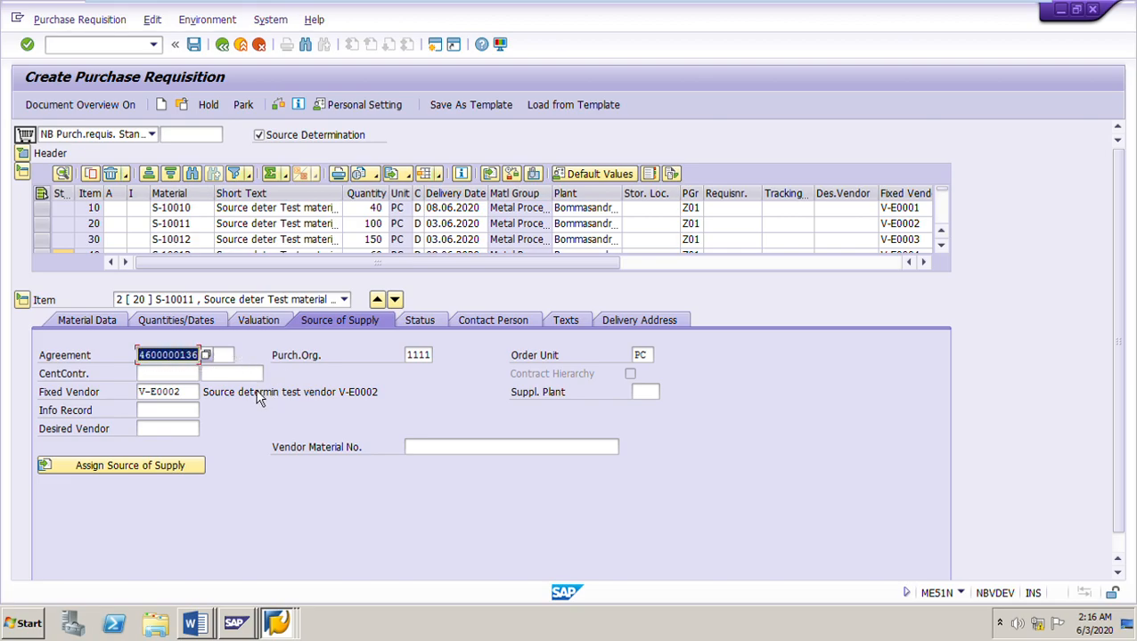
{"action": "left_click", "coordinate": [180, 355]}
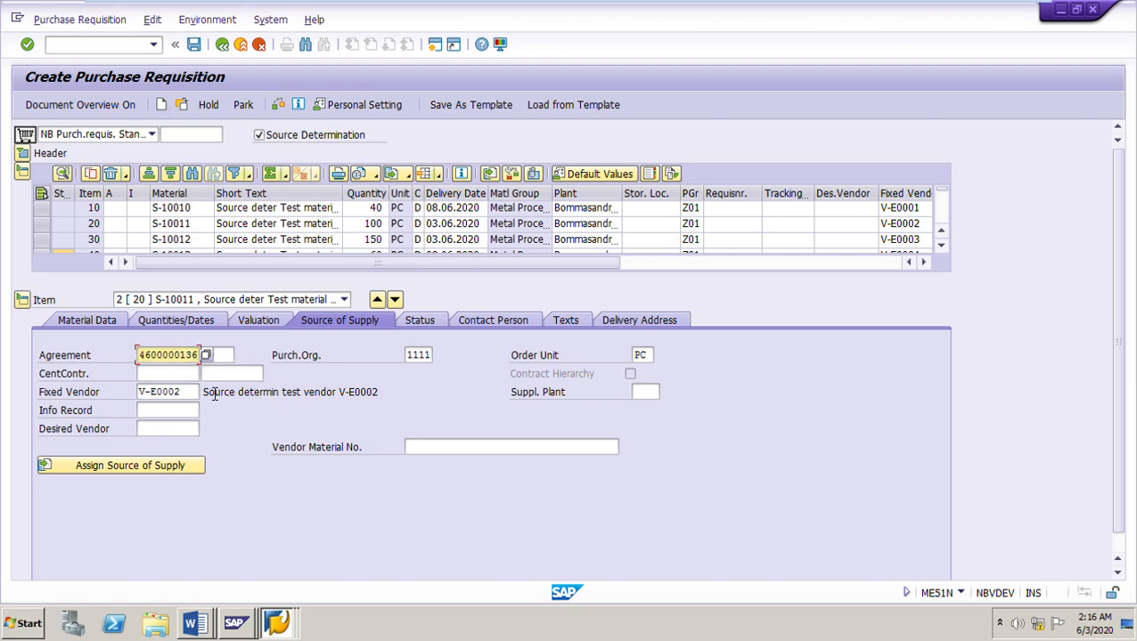
{"action": "left_click", "coordinate": [195, 398]}
{"action": "left_click_drag", "start_coordinate": [195, 399], "coordinate": [110, 398]}
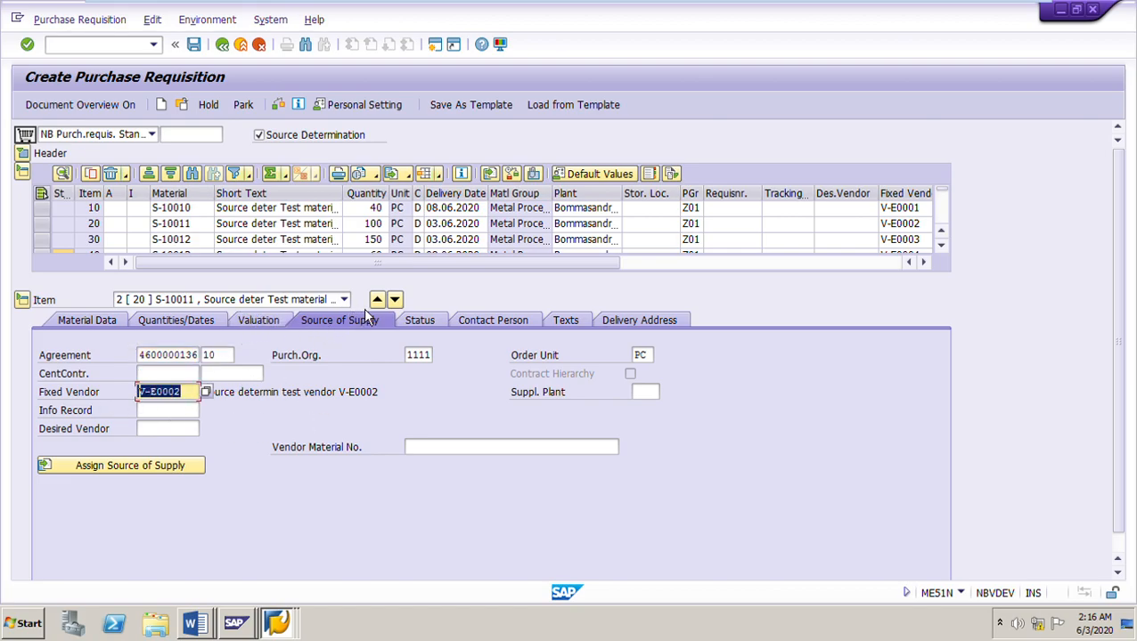
Step: Go to requisition item 30, material S-10012, and check its agreement and fixed vendor
{"action": "left_click", "coordinate": [395, 302]}
{"action": "left_click_drag", "start_coordinate": [147, 361], "coordinate": [253, 362]}
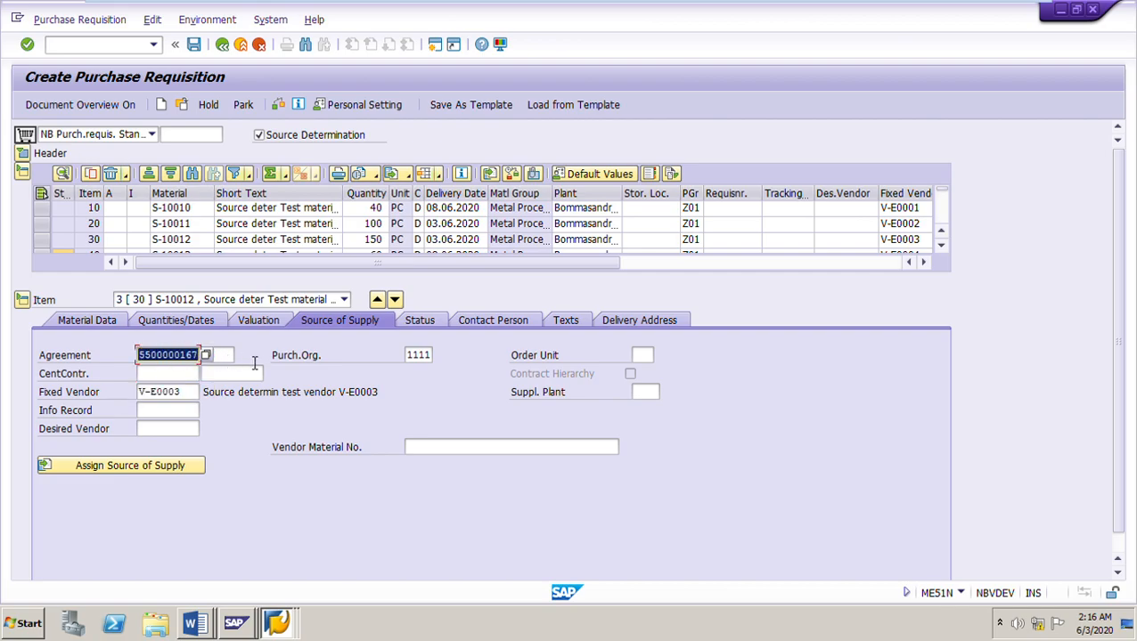
{"action": "left_click", "coordinate": [195, 398]}
{"action": "left_click_drag", "start_coordinate": [195, 398], "coordinate": [123, 398]}
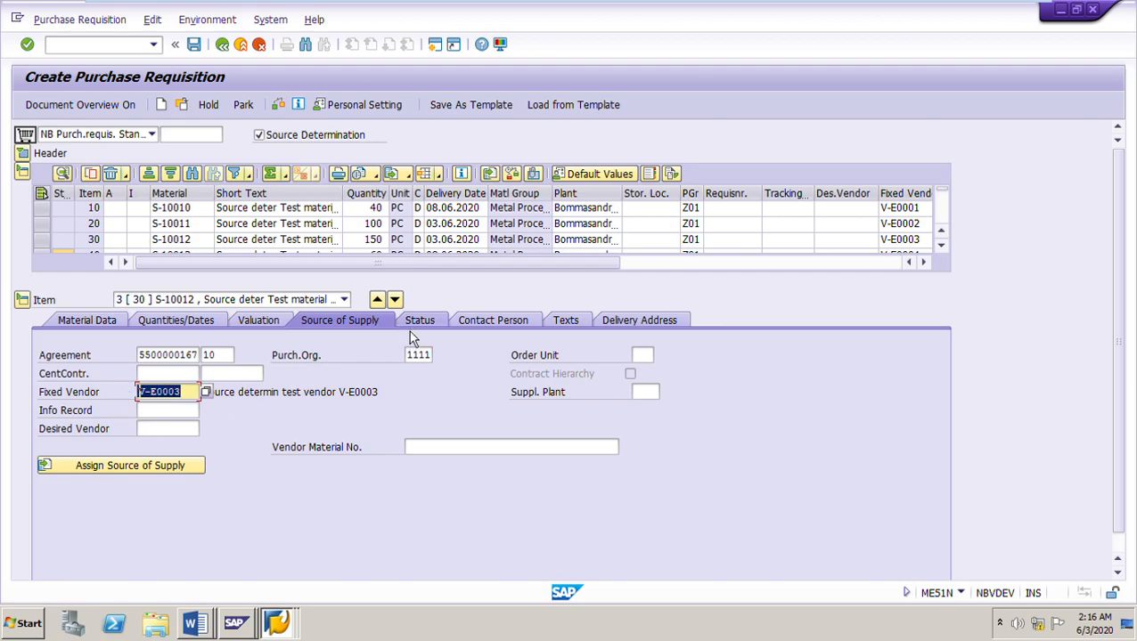
Step: Check the fixed vendor and info record of item 40, material S-10013, and collapse the item details
{"action": "left_click", "coordinate": [394, 299]}
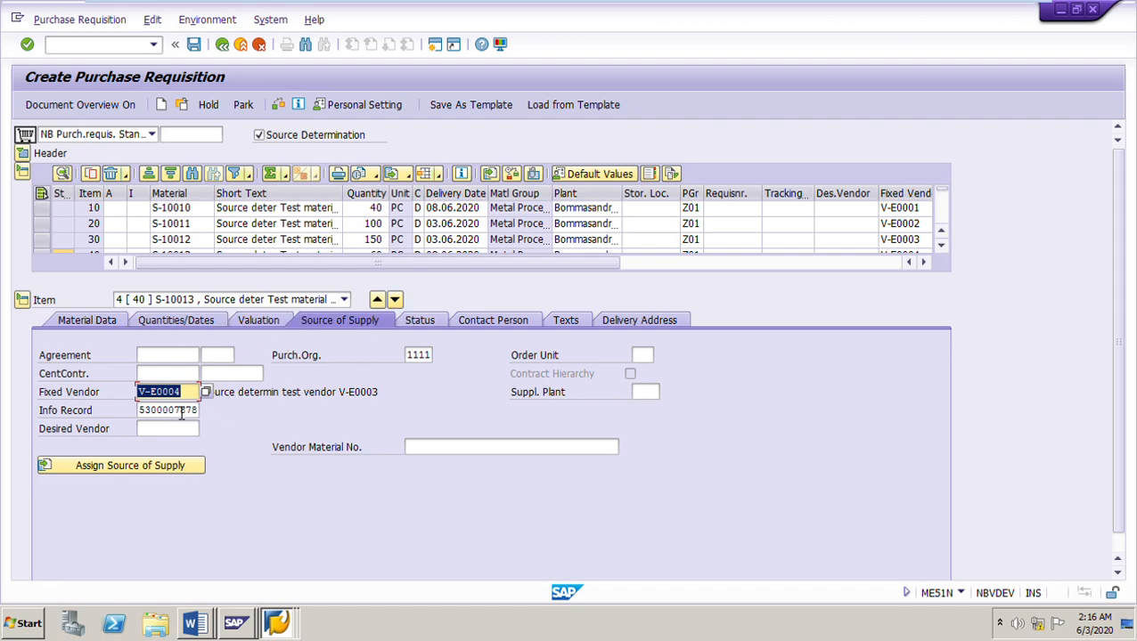
{"action": "left_click_drag", "start_coordinate": [191, 399], "coordinate": [128, 398]}
{"action": "left_click", "coordinate": [148, 415]}
{"action": "left_click_drag", "start_coordinate": [148, 416], "coordinate": [212, 416]}
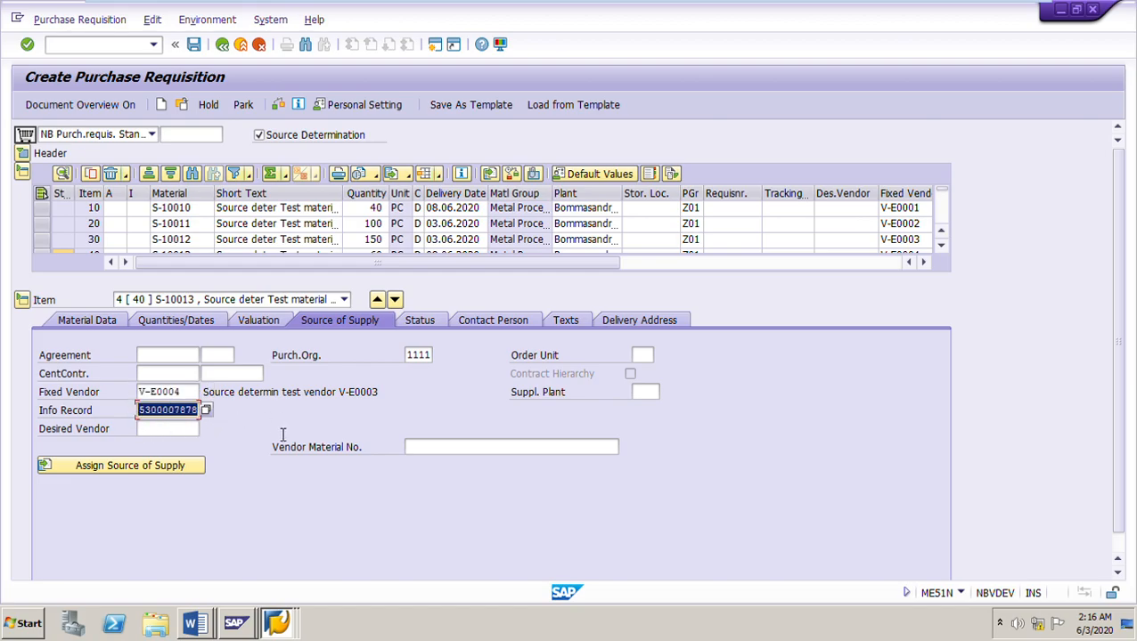
{"action": "left_click", "coordinate": [176, 414]}
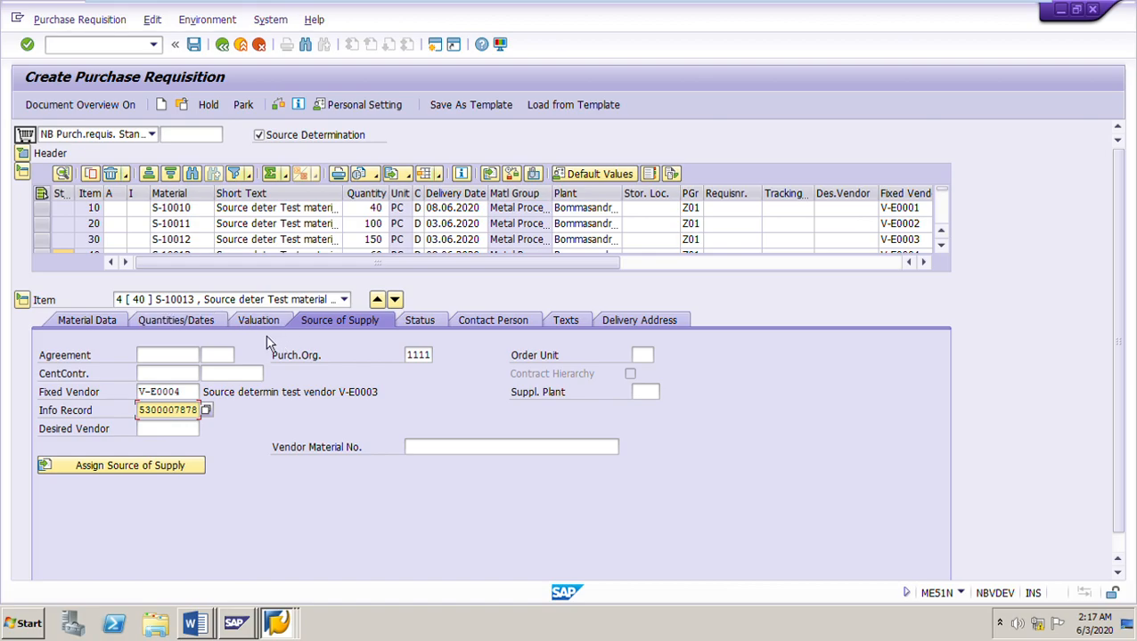
{"action": "left_click", "coordinate": [22, 299]}
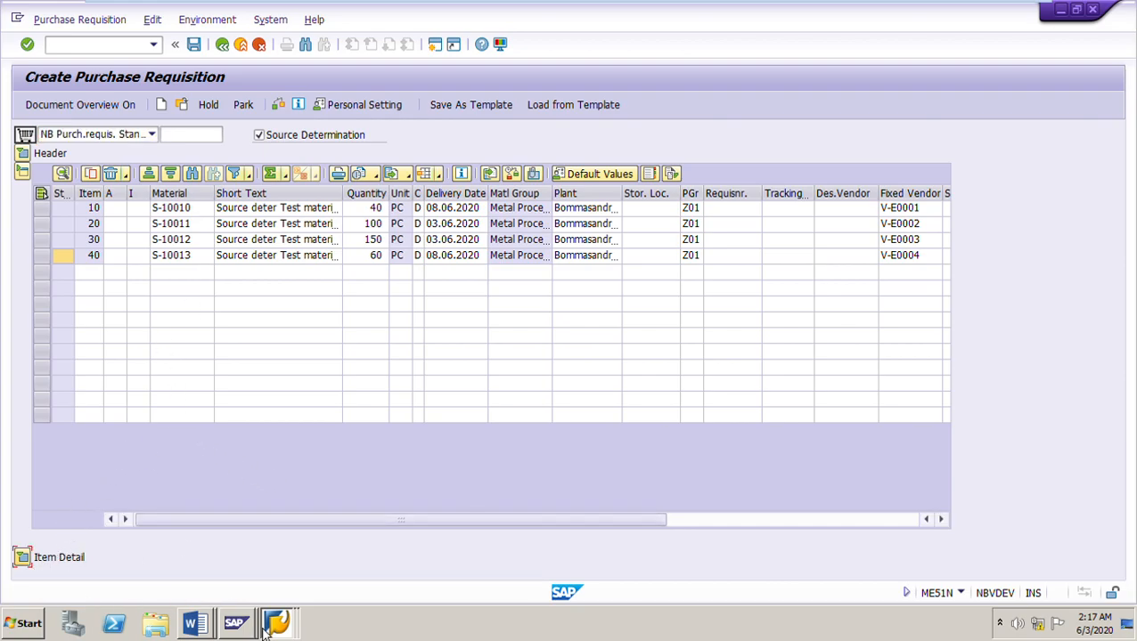
Step: Switch to the Display Quota Arrangement session and open the items of the quota arrangement for material S-10013 in plant 1111
{"action": "left_click", "coordinate": [235, 621]}
{"action": "left_click", "coordinate": [229, 589]}
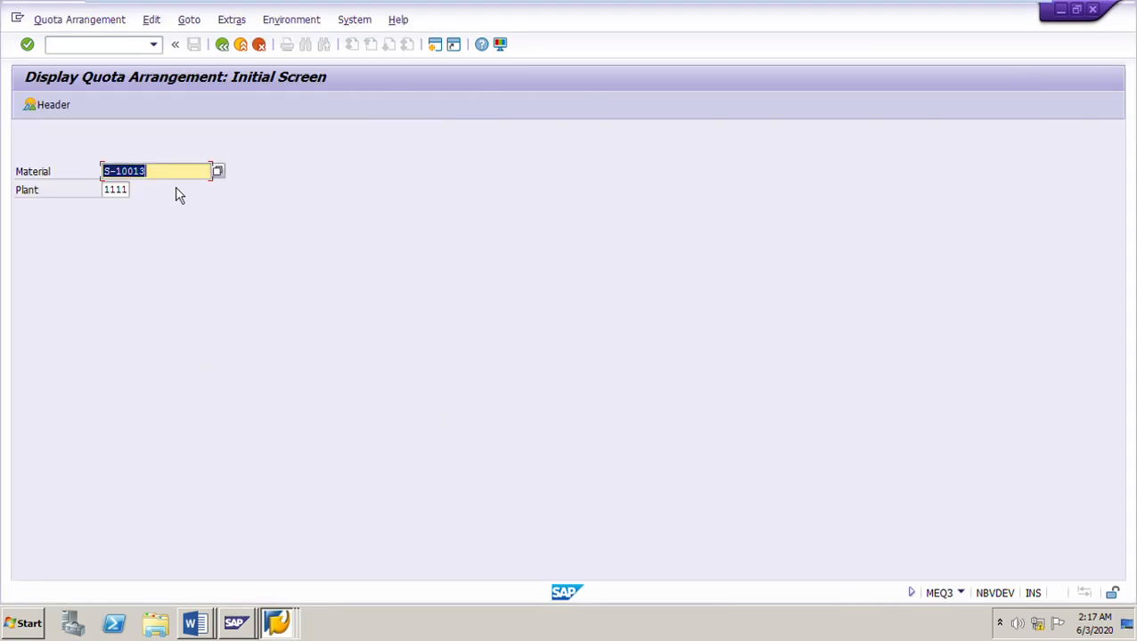
{"action": "left_click", "coordinate": [174, 178]}
{"action": "key", "text": "Return"}
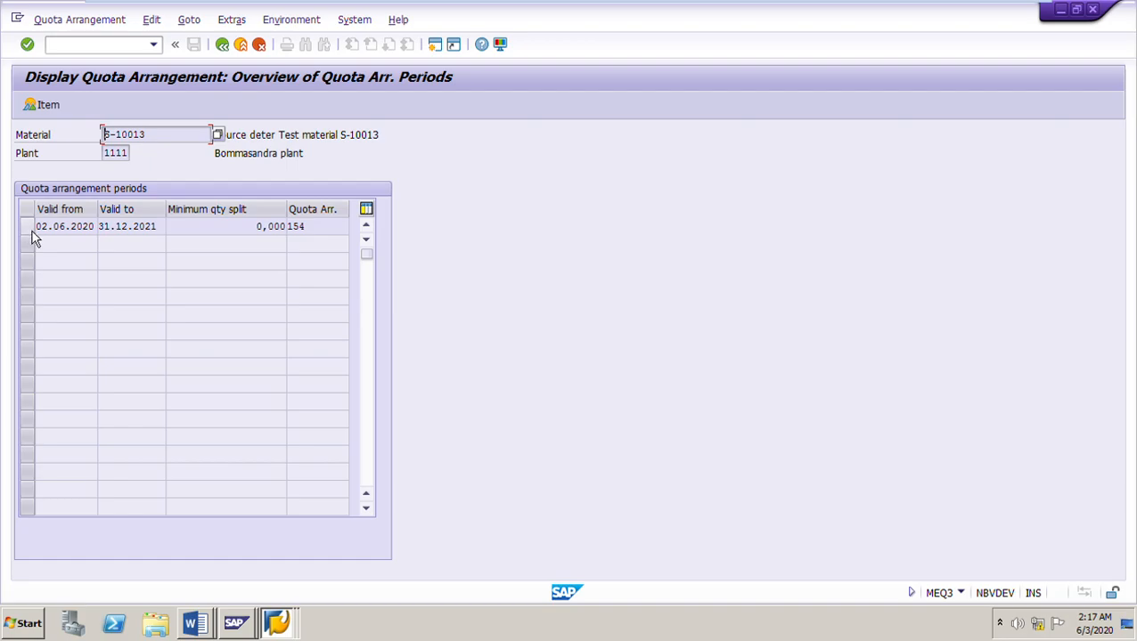
{"action": "left_click", "coordinate": [29, 229]}
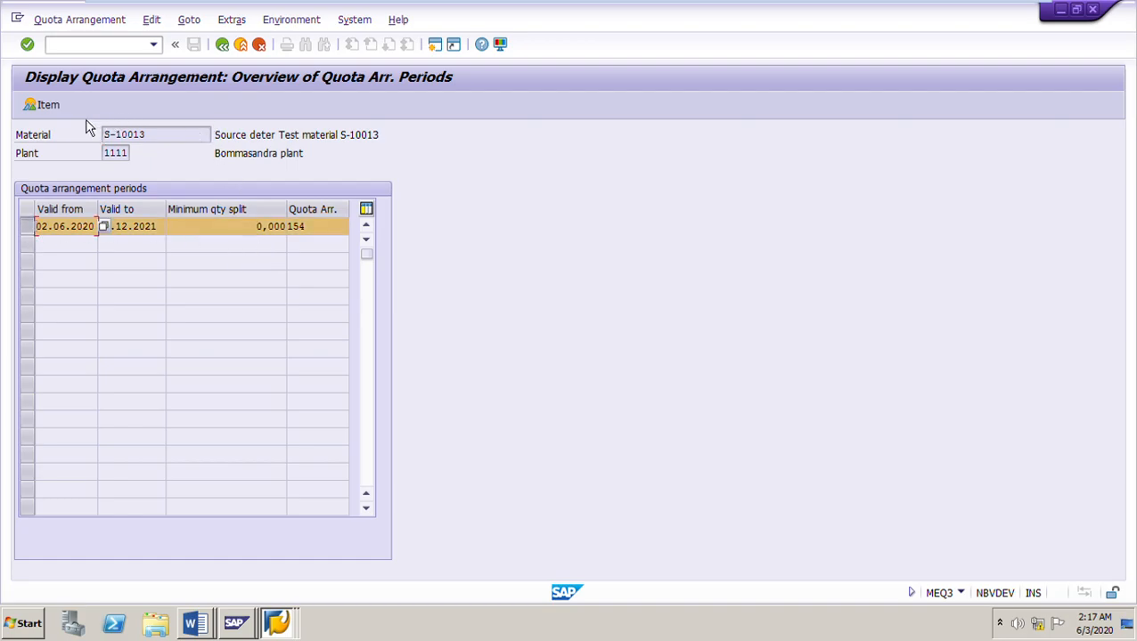
{"action": "left_click", "coordinate": [55, 107]}
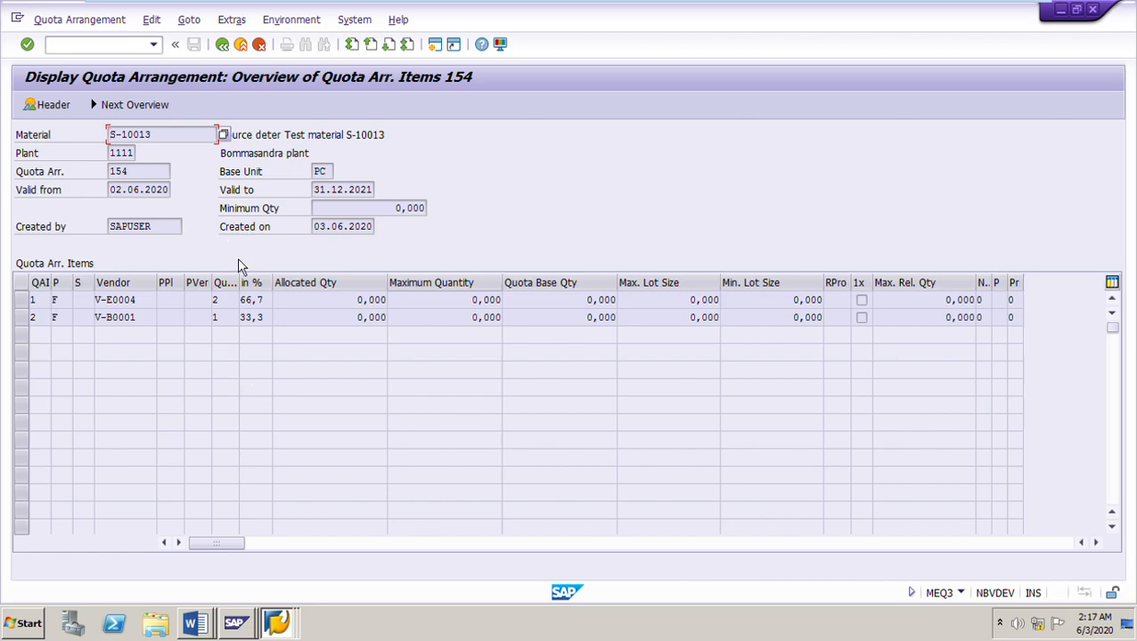
Step: Examine the vendors and their quota shares in the quota arrangement items for material S-10013
{"action": "left_click_drag", "start_coordinate": [172, 138], "coordinate": [107, 135]}
{"action": "left_click_drag", "start_coordinate": [154, 301], "coordinate": [9, 320]}
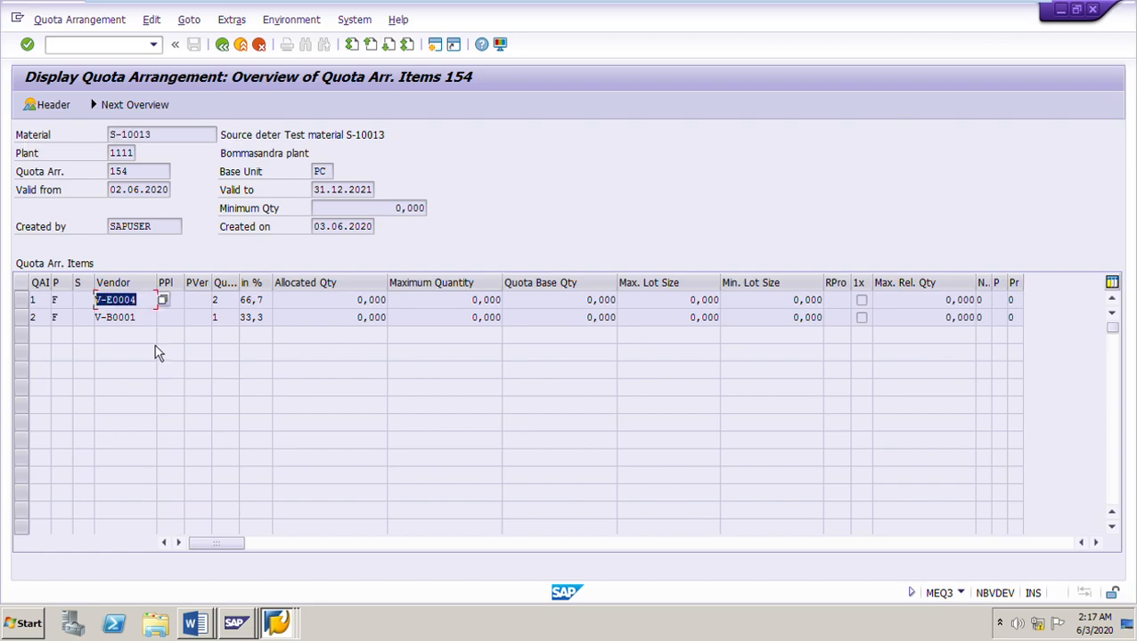
{"action": "left_click", "coordinate": [227, 303]}
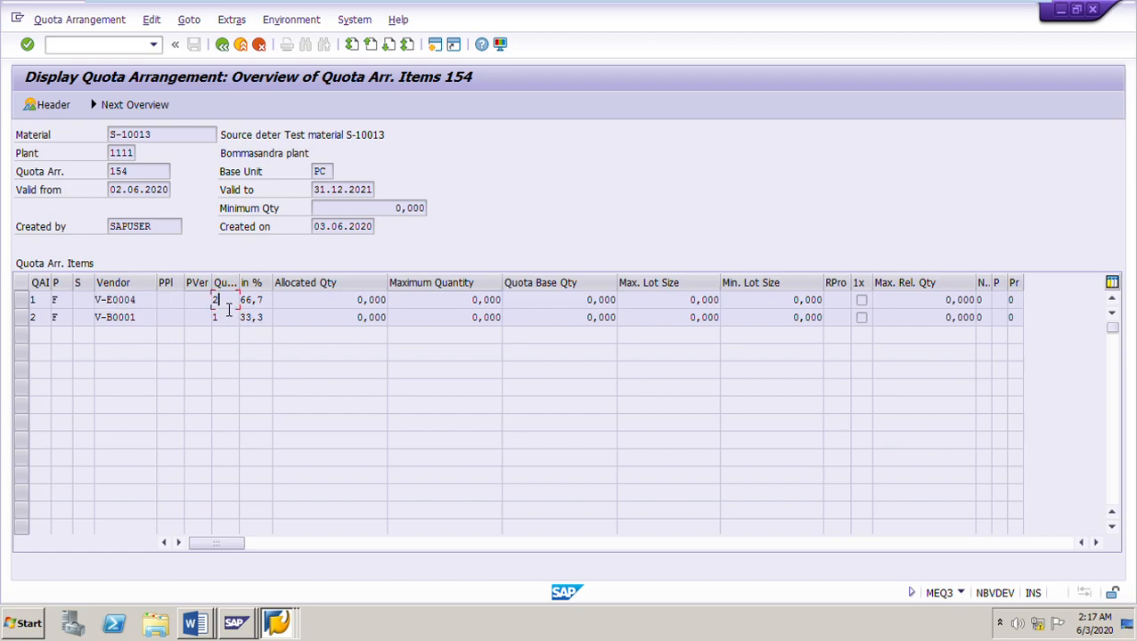
{"action": "left_click_drag", "start_coordinate": [146, 321], "coordinate": [97, 318]}
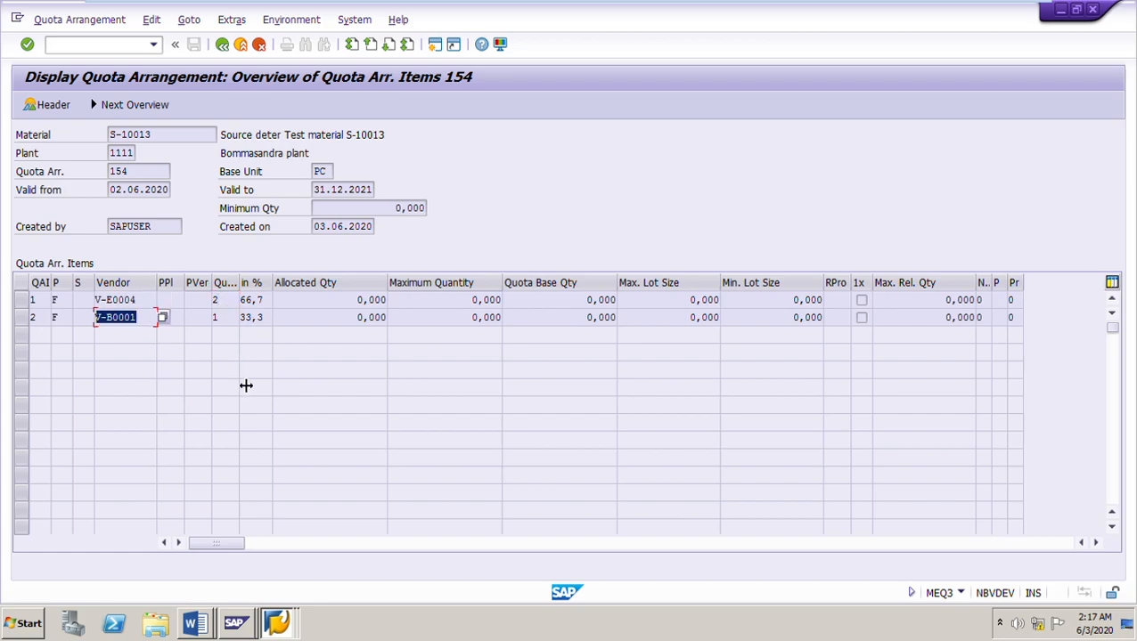
{"action": "left_click", "coordinate": [228, 322]}
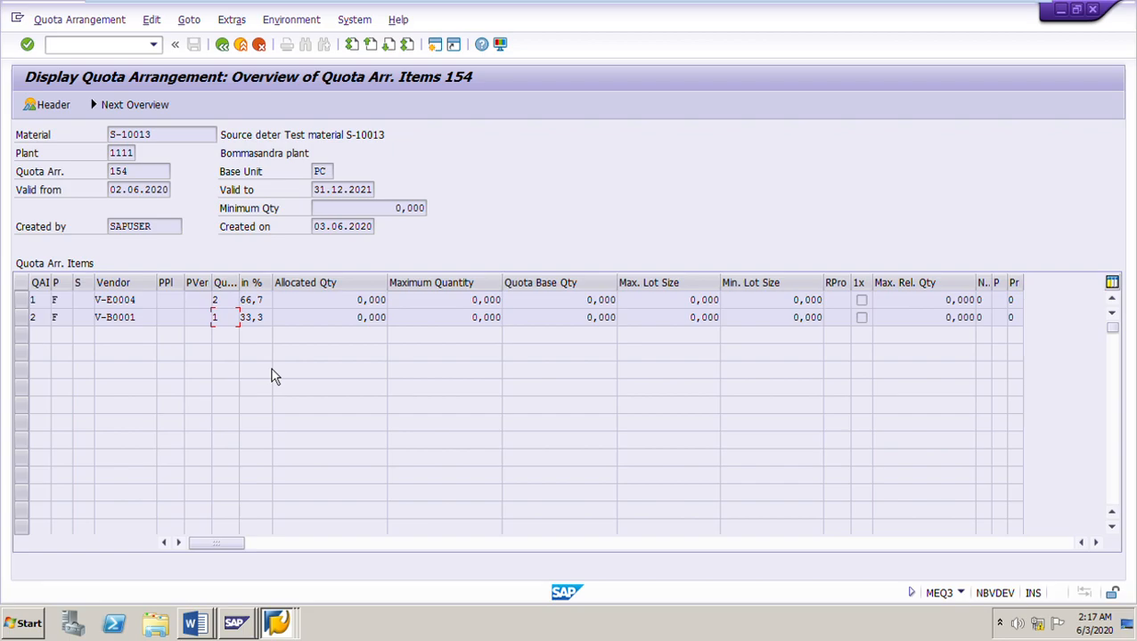
{"action": "left_click_drag", "start_coordinate": [230, 303], "coordinate": [137, 302]}
{"action": "double_click", "coordinate": [149, 302]}
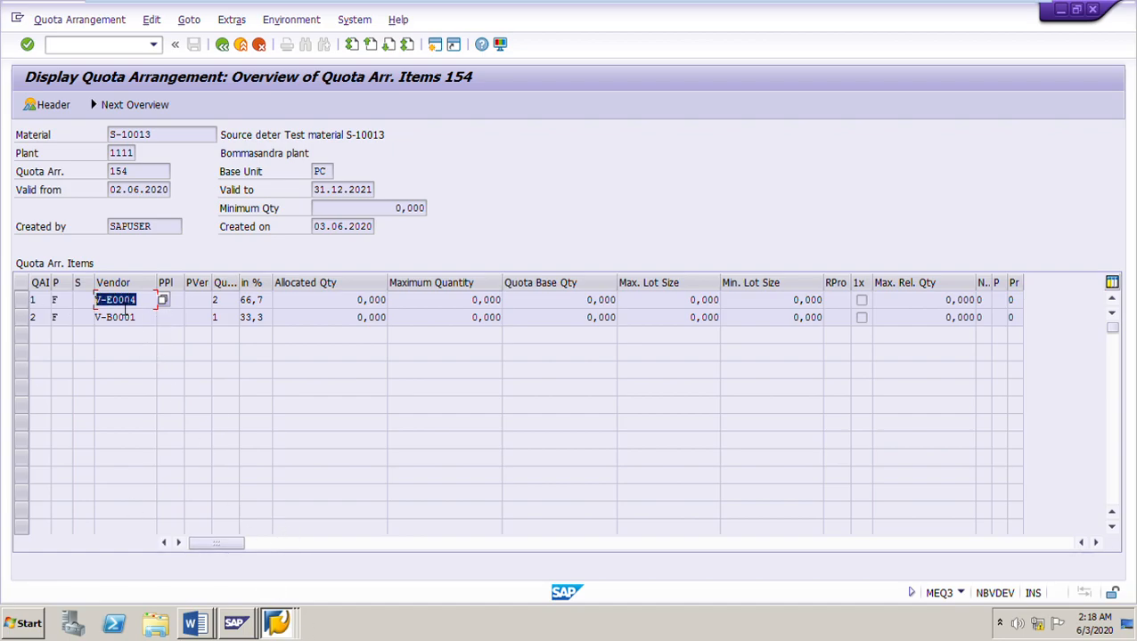
{"action": "double_click", "coordinate": [165, 136]}
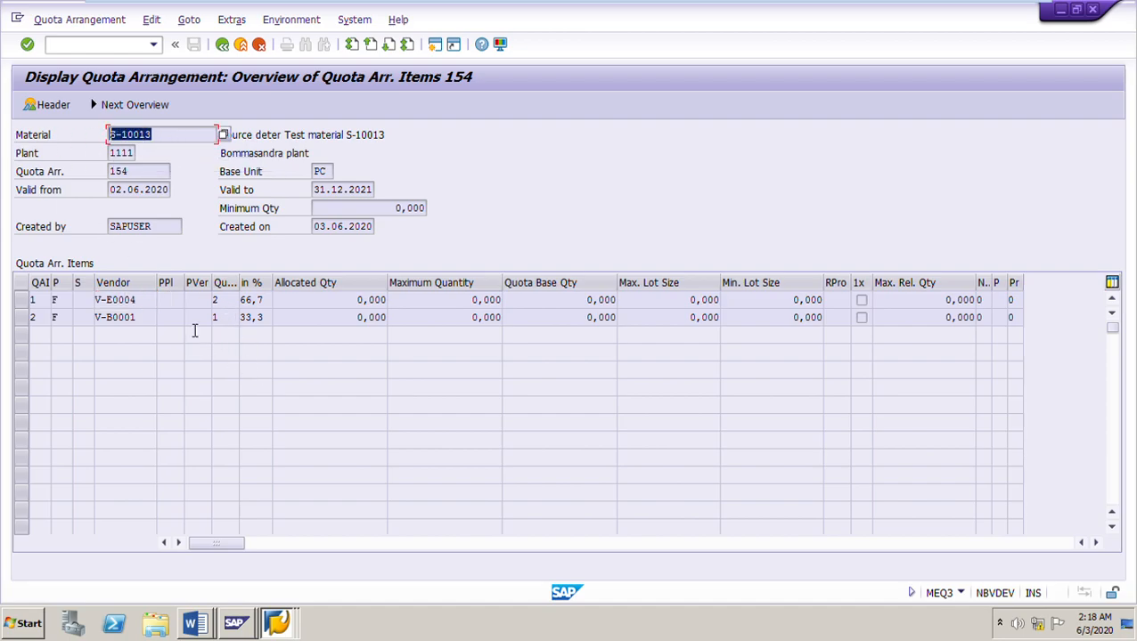
{"action": "left_click", "coordinate": [148, 305]}
{"action": "left_click_drag", "start_coordinate": [141, 303], "coordinate": [96, 303]}
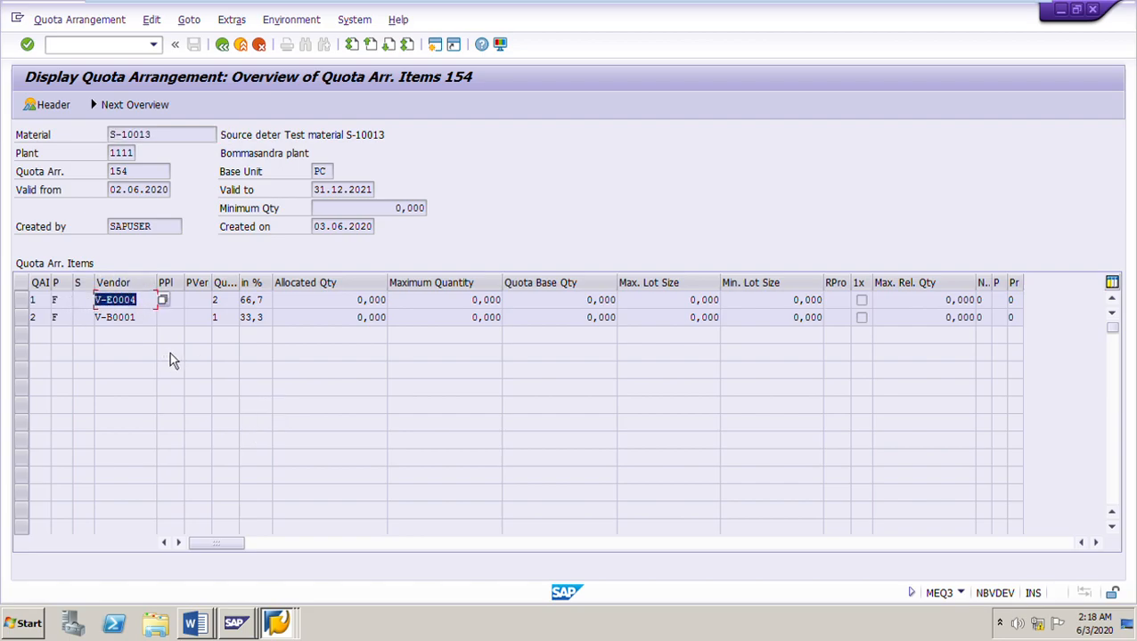
Step: Return to the purchase requisition and compare the source of supply of item 40, S-10013, with that of item 10, S-10010
{"action": "left_click", "coordinate": [278, 626]}
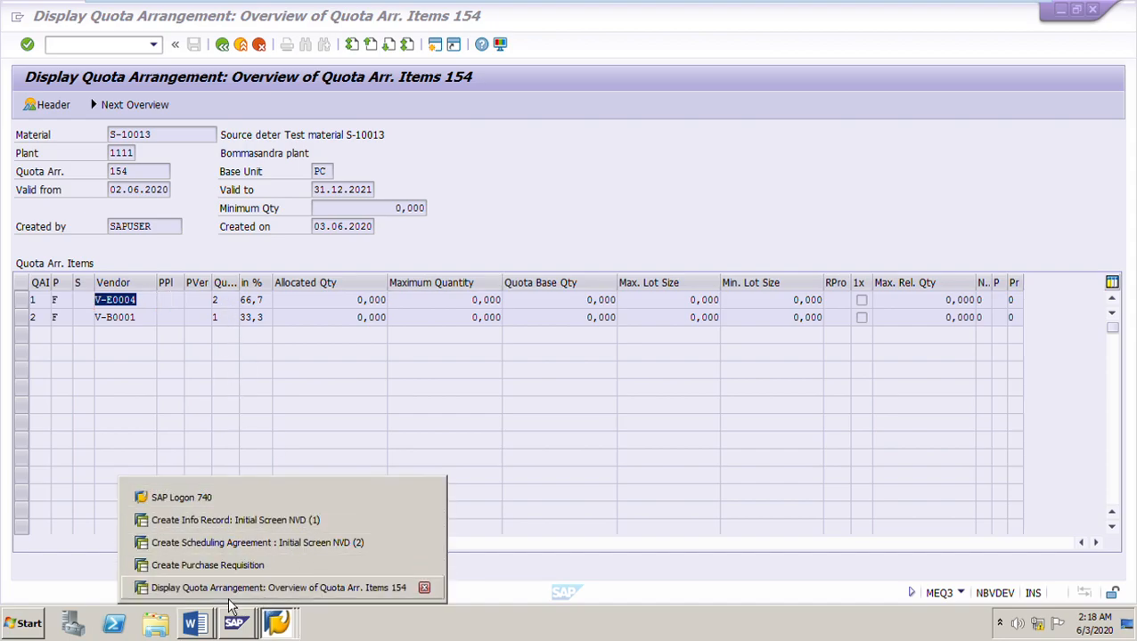
{"action": "left_click", "coordinate": [228, 569]}
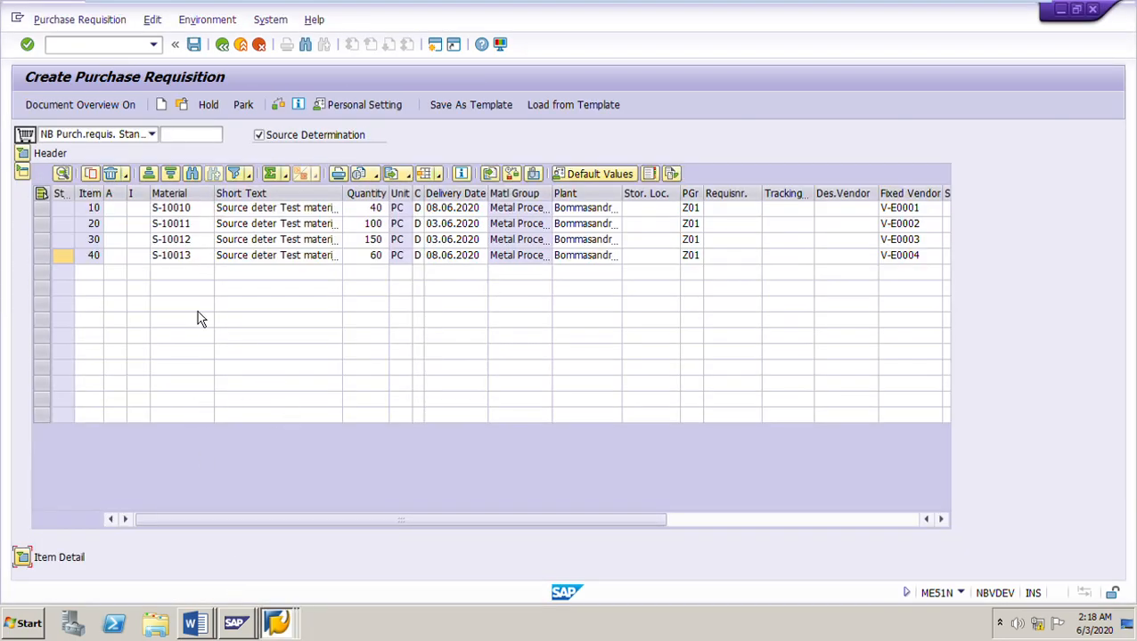
{"action": "left_click", "coordinate": [24, 558]}
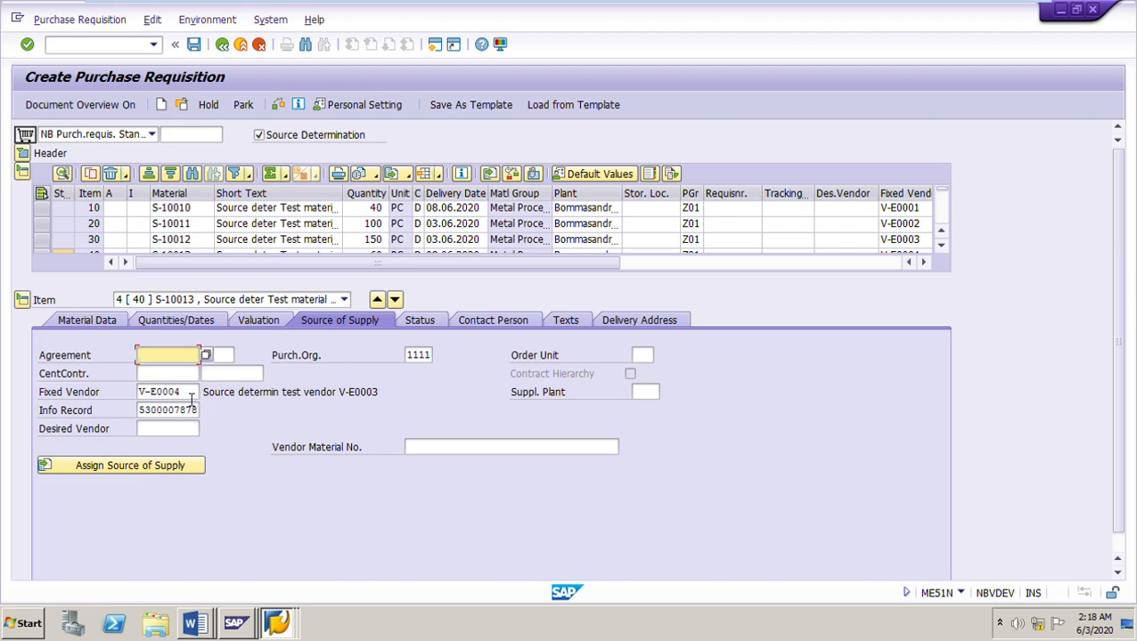
{"action": "left_click_drag", "start_coordinate": [191, 400], "coordinate": [132, 400]}
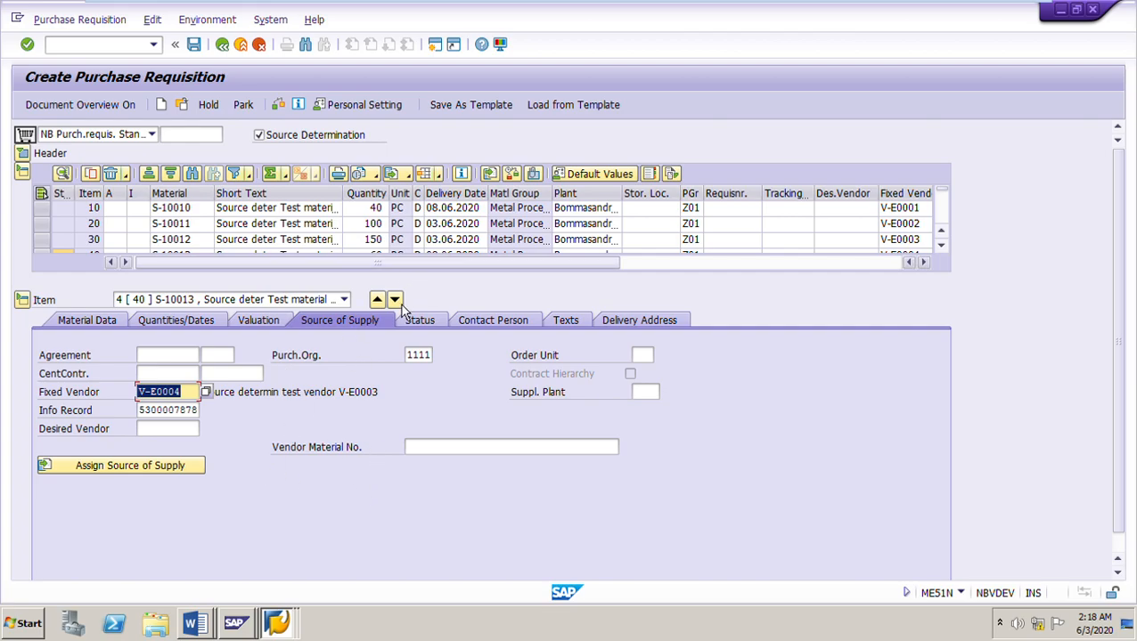
{"action": "left_click", "coordinate": [347, 302]}
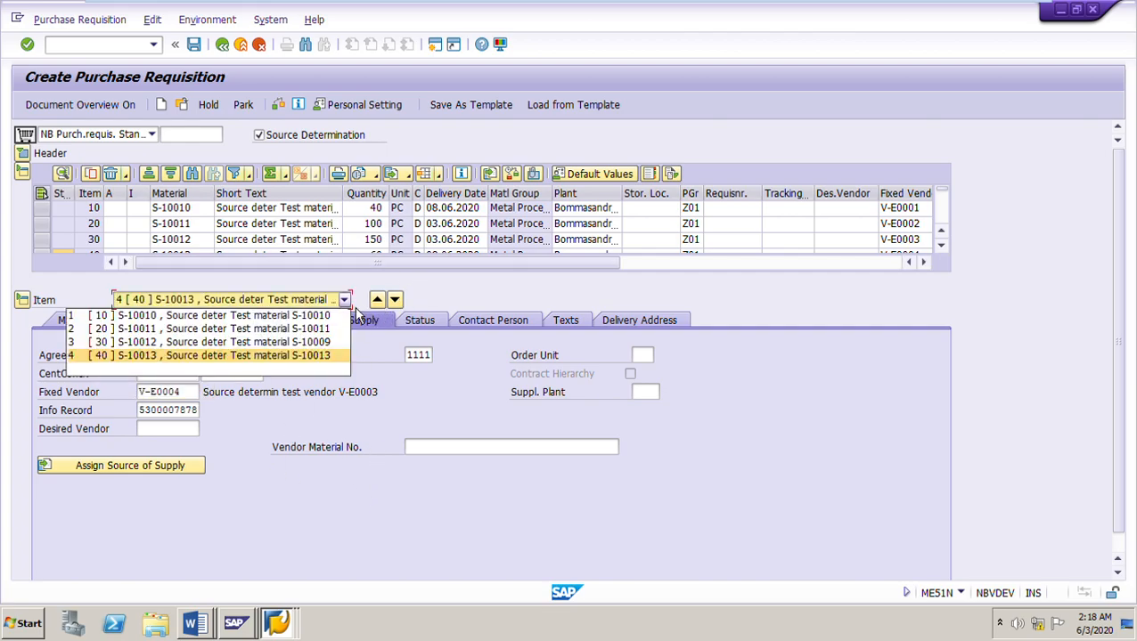
{"action": "left_click", "coordinate": [267, 317]}
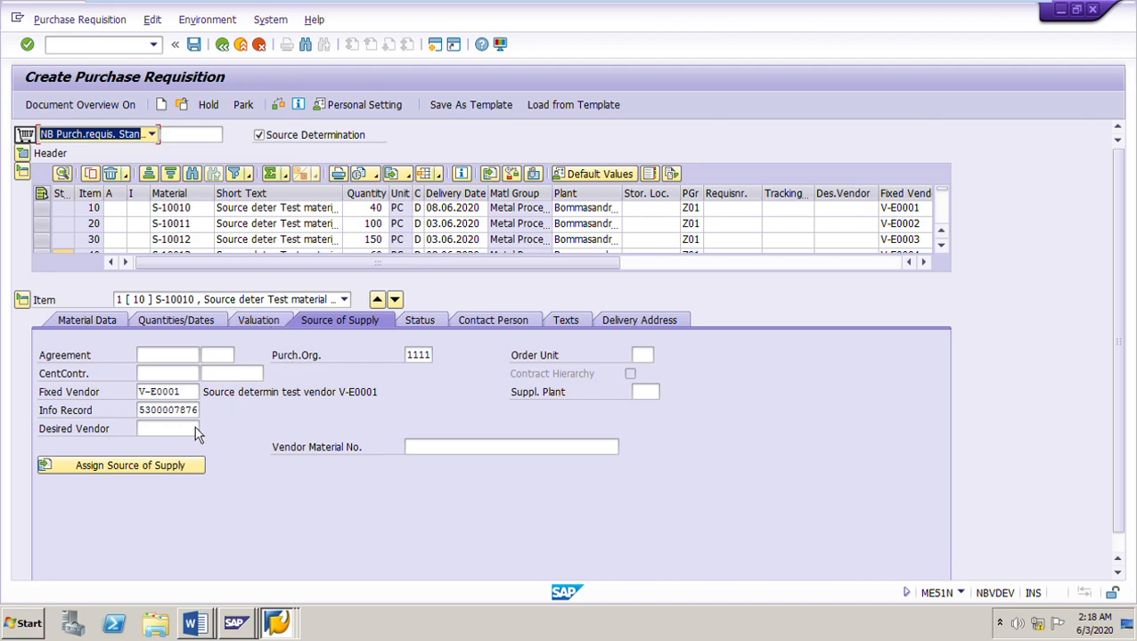
Step: Return to the Display Quota Arrangement initial screen and look up the quota arrangement for material S-10010 in plant 1111
{"action": "left_click", "coordinate": [276, 623]}
{"action": "left_click", "coordinate": [223, 589]}
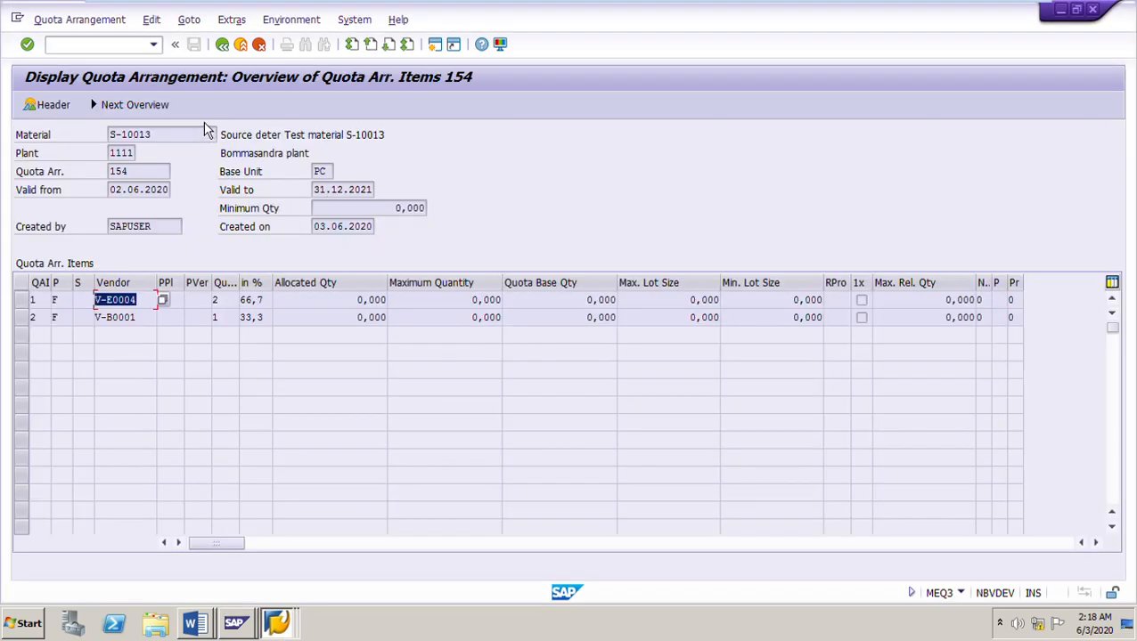
{"action": "left_click", "coordinate": [221, 45]}
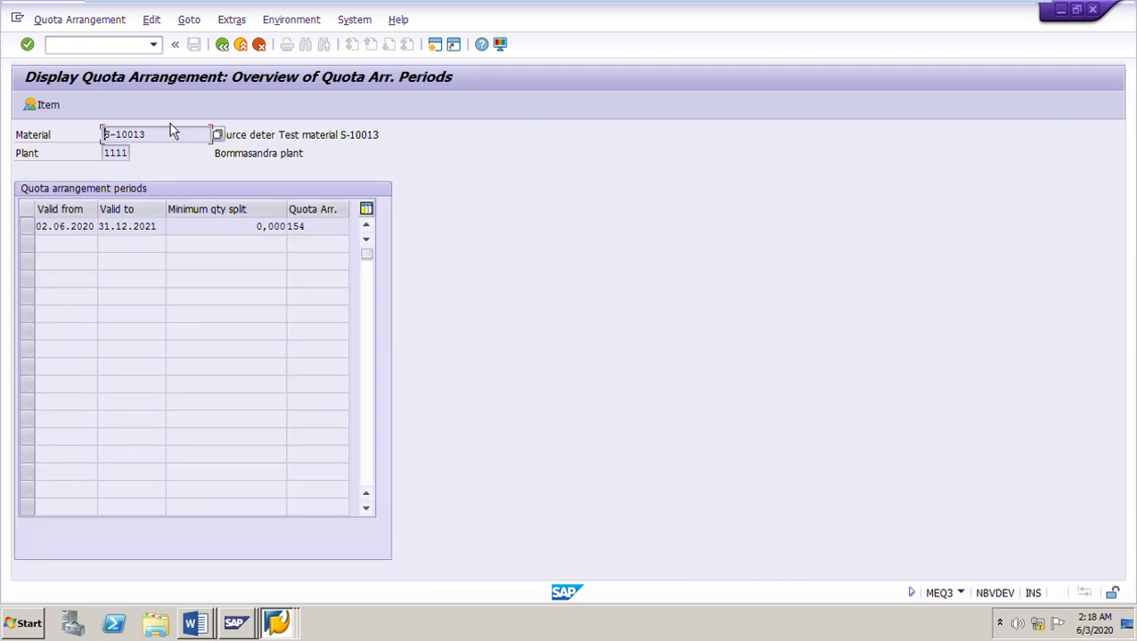
{"action": "left_click", "coordinate": [223, 46]}
{"action": "left_click", "coordinate": [174, 175]}
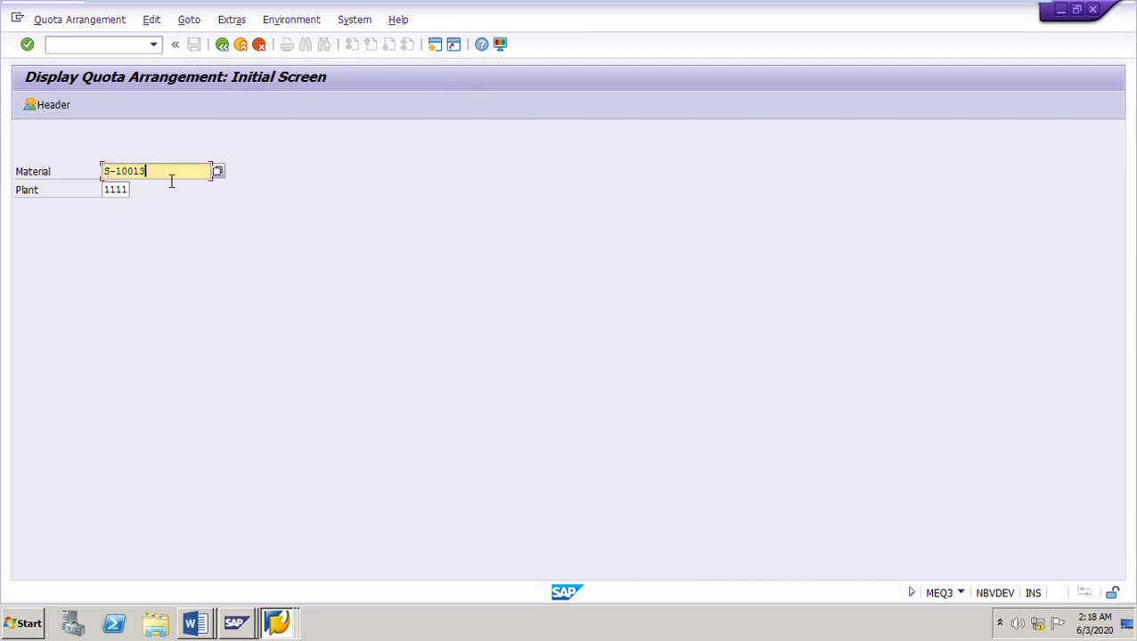
{"action": "key", "text": "BackSpace"}
{"action": "type", "text": "0"}
{"action": "key", "text": "Return"}
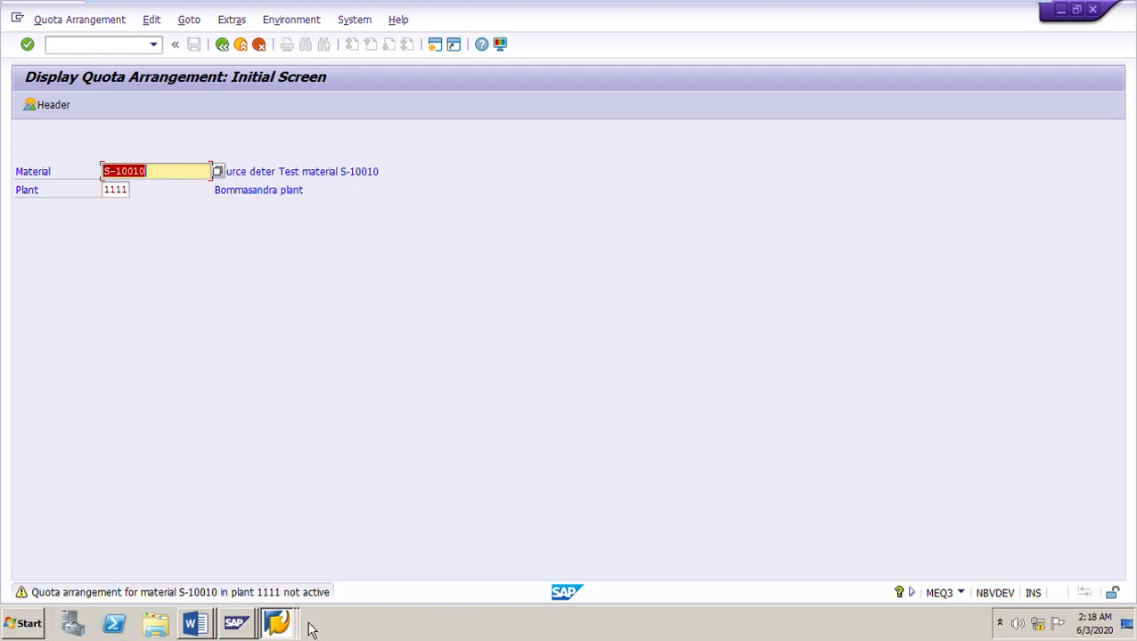
Step: Return to the purchase requisition and check the source of supply of each item from 10, S-10010, through 40, S-10013
{"action": "left_click", "coordinate": [281, 622]}
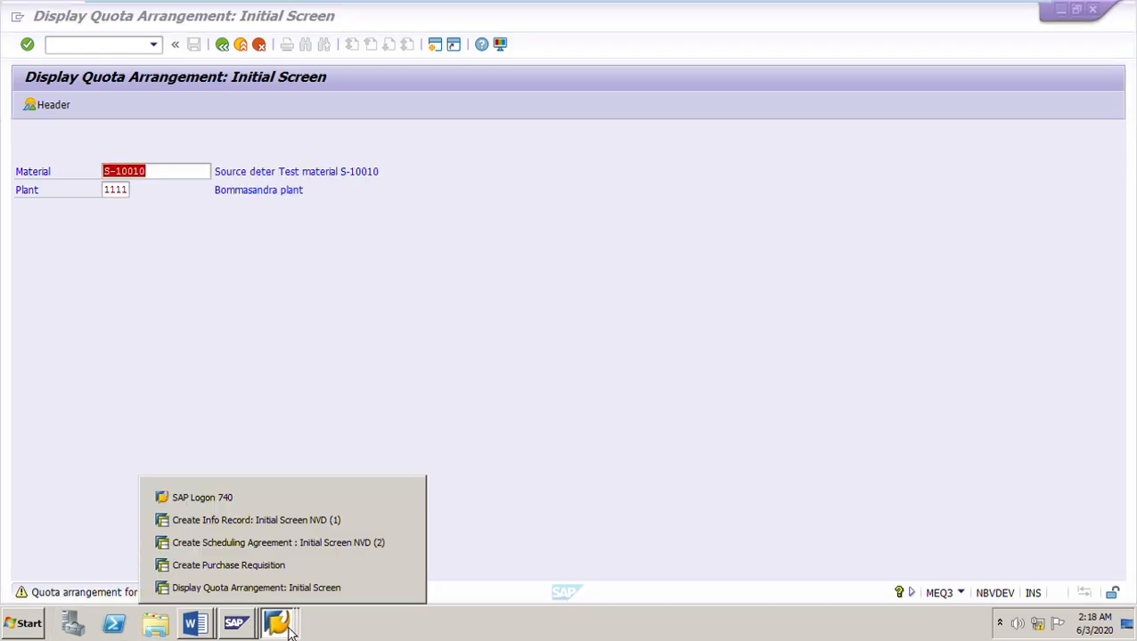
{"action": "left_click", "coordinate": [263, 567]}
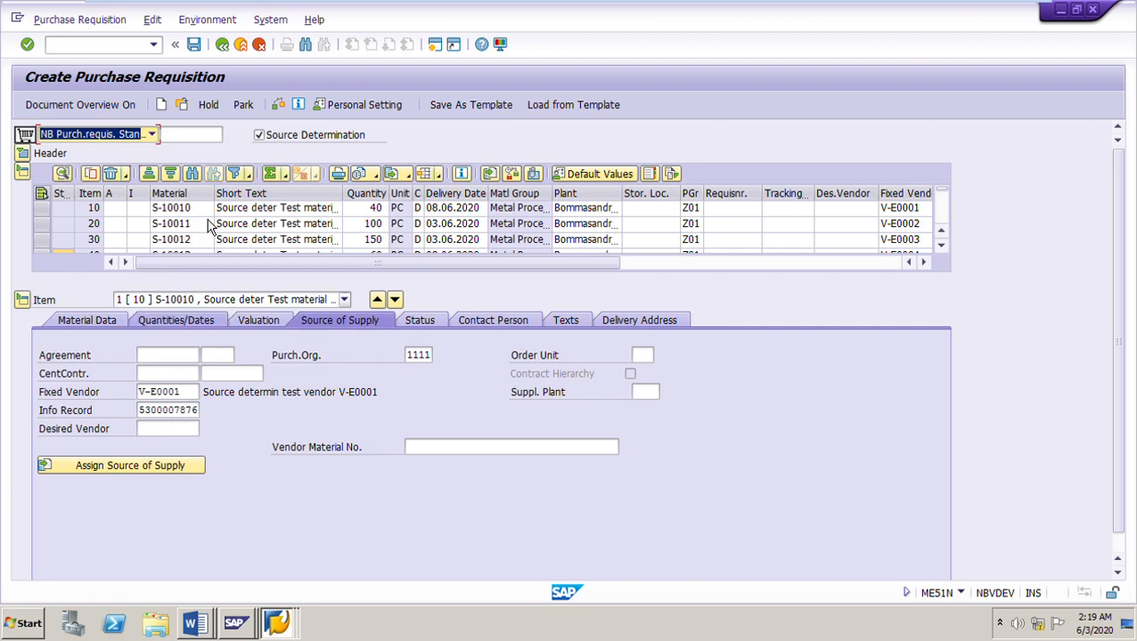
{"action": "double_click", "coordinate": [148, 411]}
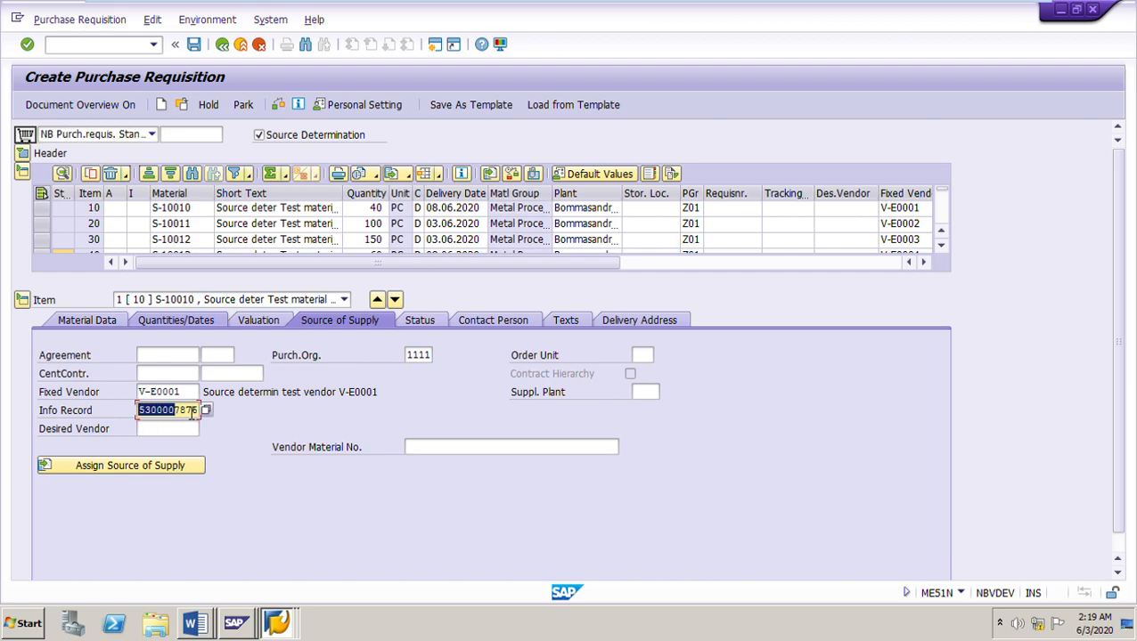
{"action": "left_click", "coordinate": [395, 301]}
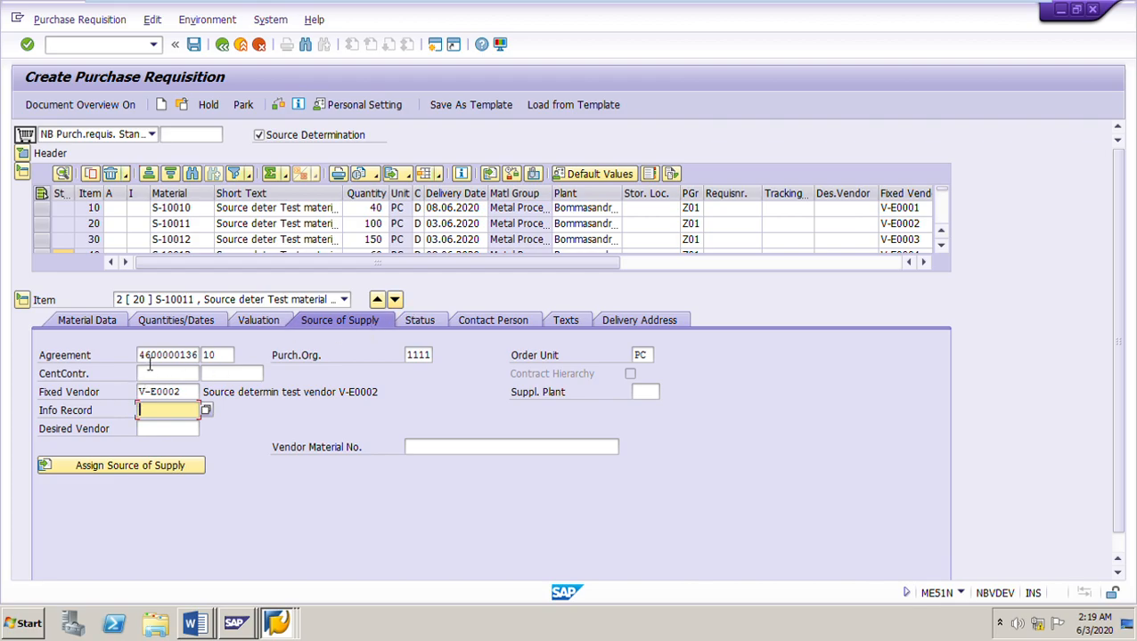
{"action": "left_click_drag", "start_coordinate": [197, 397], "coordinate": [103, 392]}
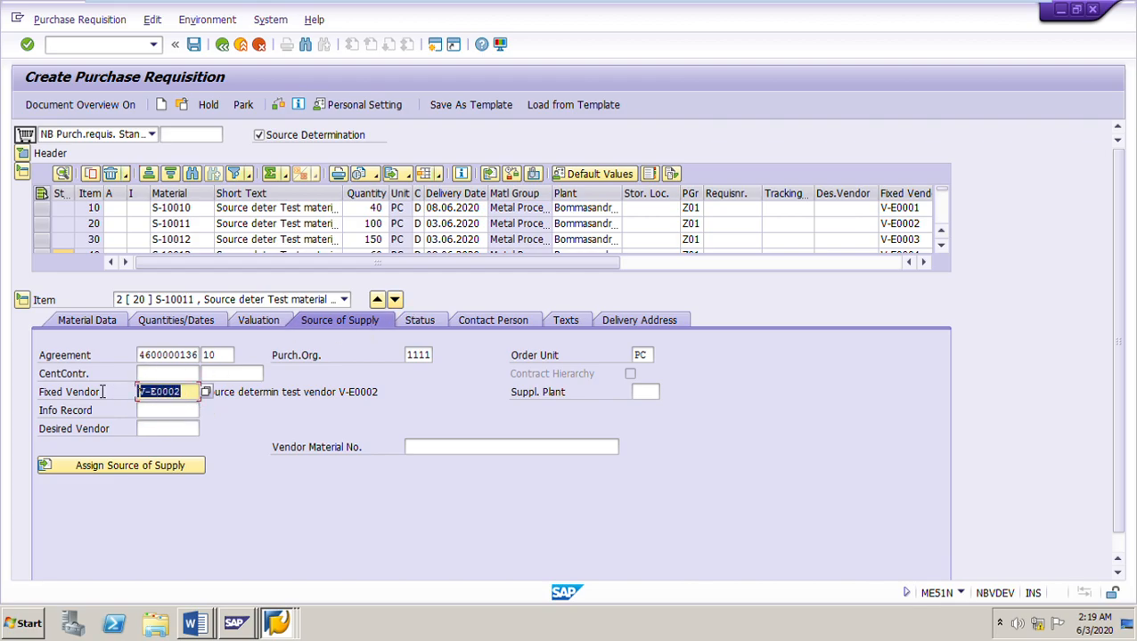
{"action": "left_click", "coordinate": [395, 299]}
{"action": "left_click", "coordinate": [197, 398]}
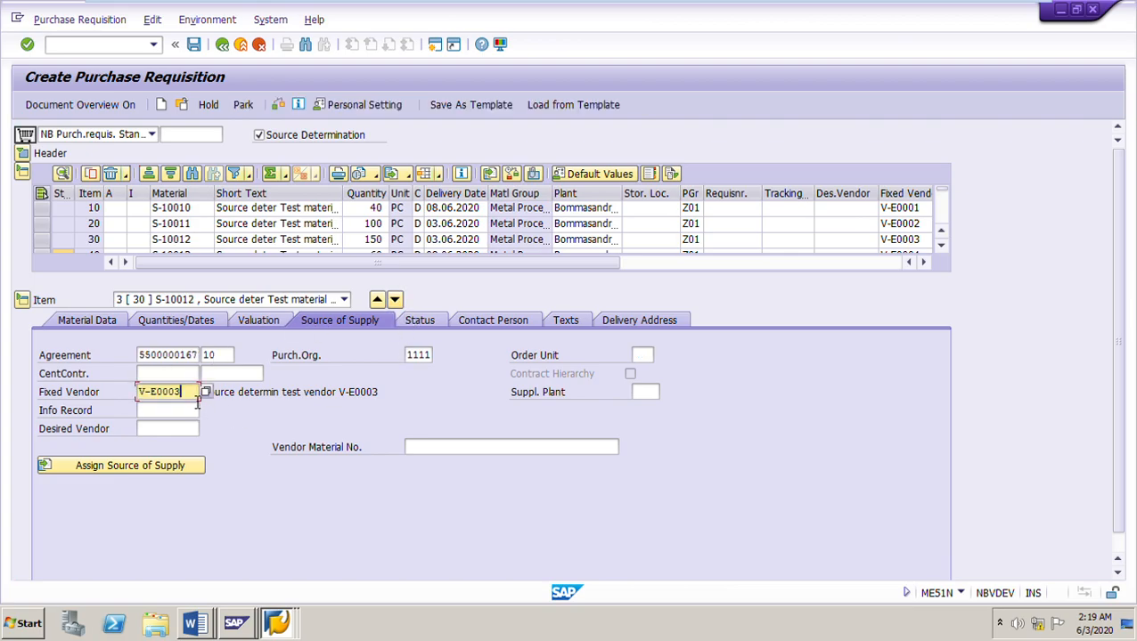
{"action": "left_click", "coordinate": [398, 303]}
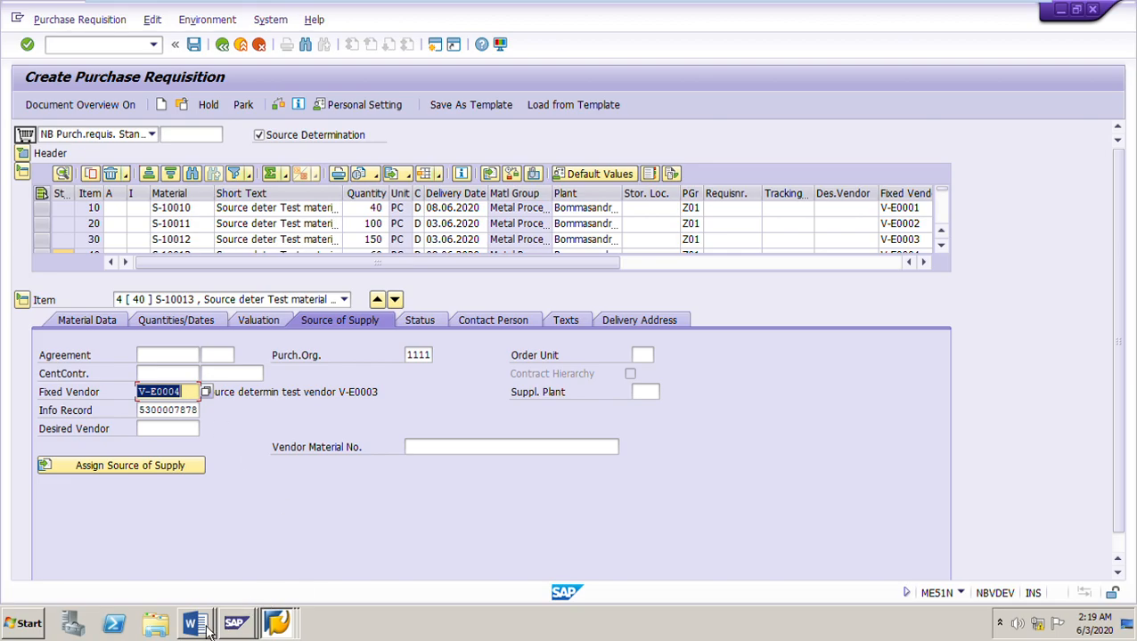
Step: Switch to the Word exercise document and review the source assignment solution table and the Section C exercise on blocking a source of supply
{"action": "mouse_move", "coordinate": [202, 631]}
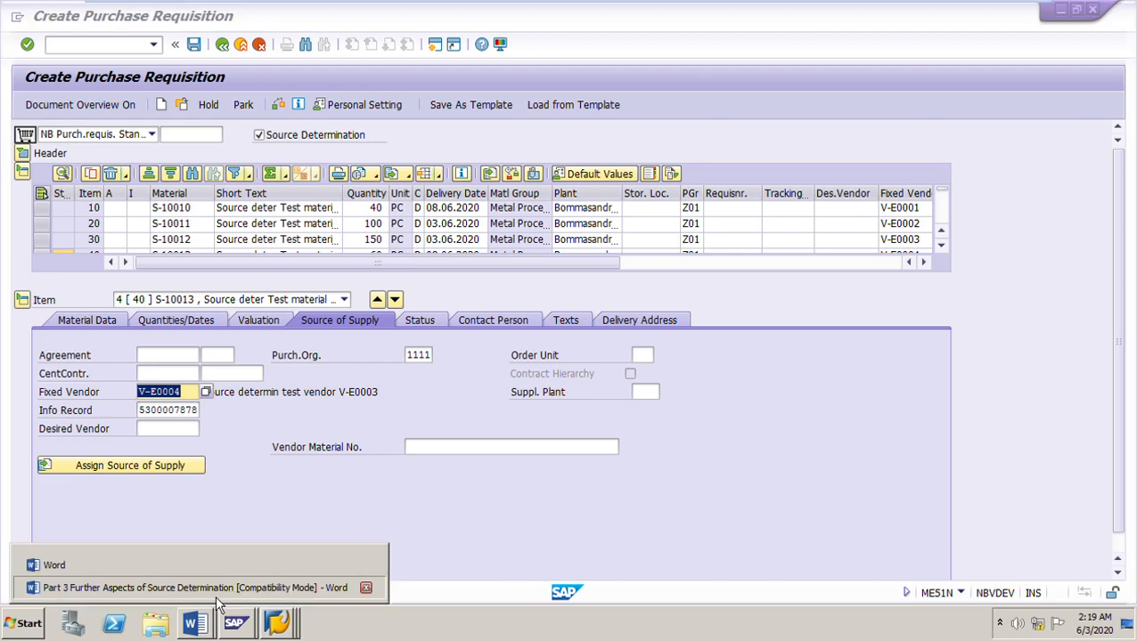
{"action": "left_click", "coordinate": [214, 592]}
{"action": "scroll", "coordinate": [628, 419], "scroll_direction": "down", "scroll_amount": 8}
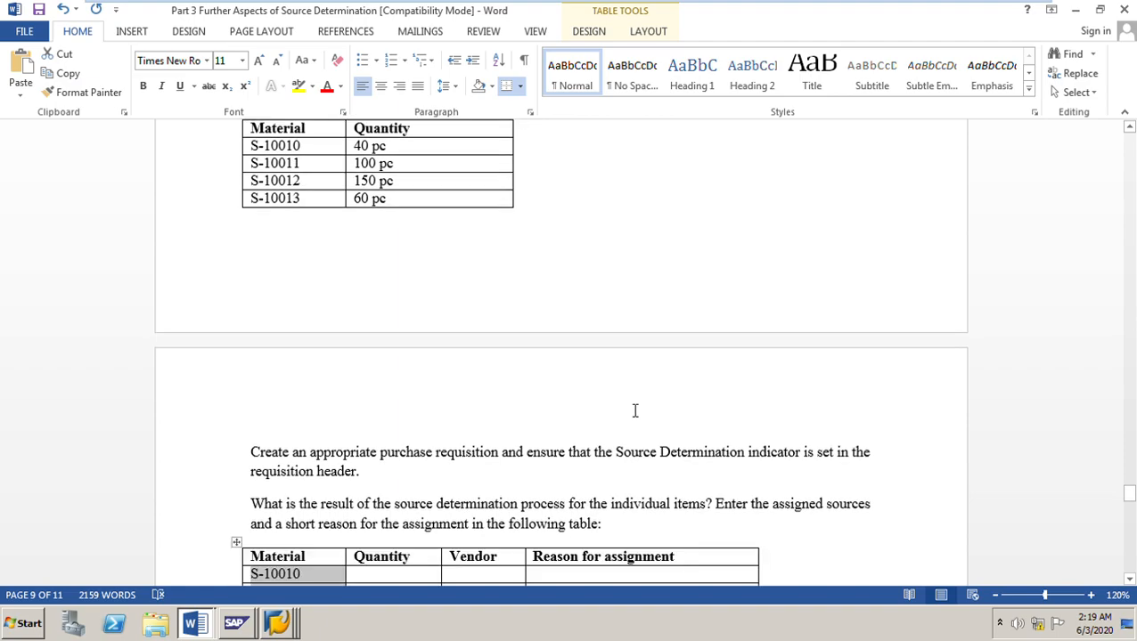
{"action": "scroll", "coordinate": [636, 411], "scroll_direction": "down", "scroll_amount": 2}
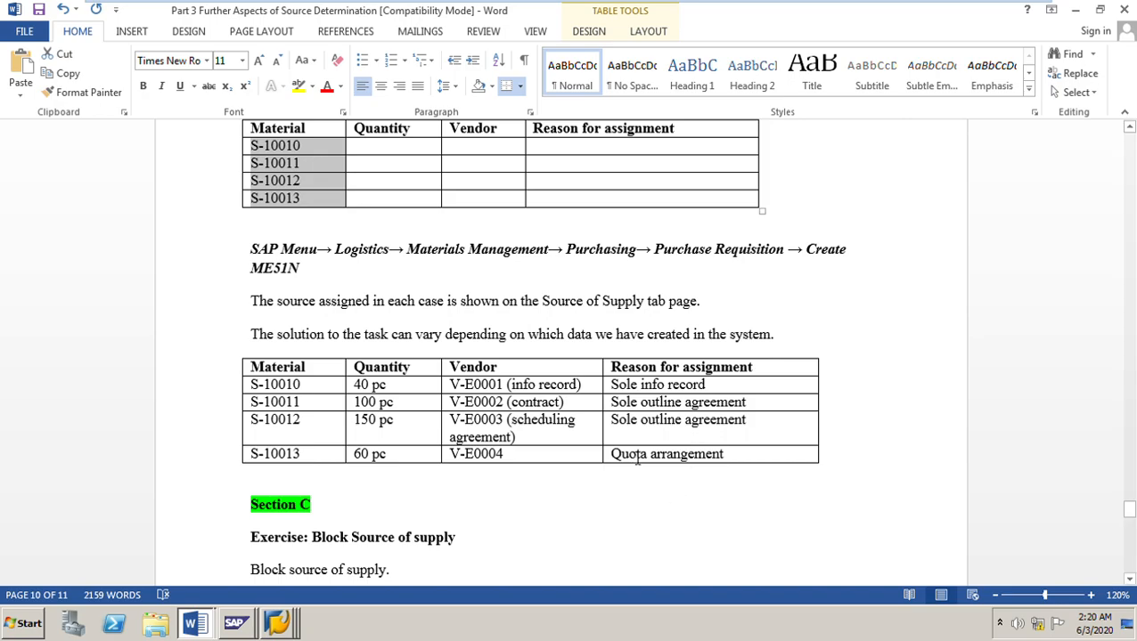
{"action": "scroll", "coordinate": [578, 482], "scroll_direction": "down", "scroll_amount": 3}
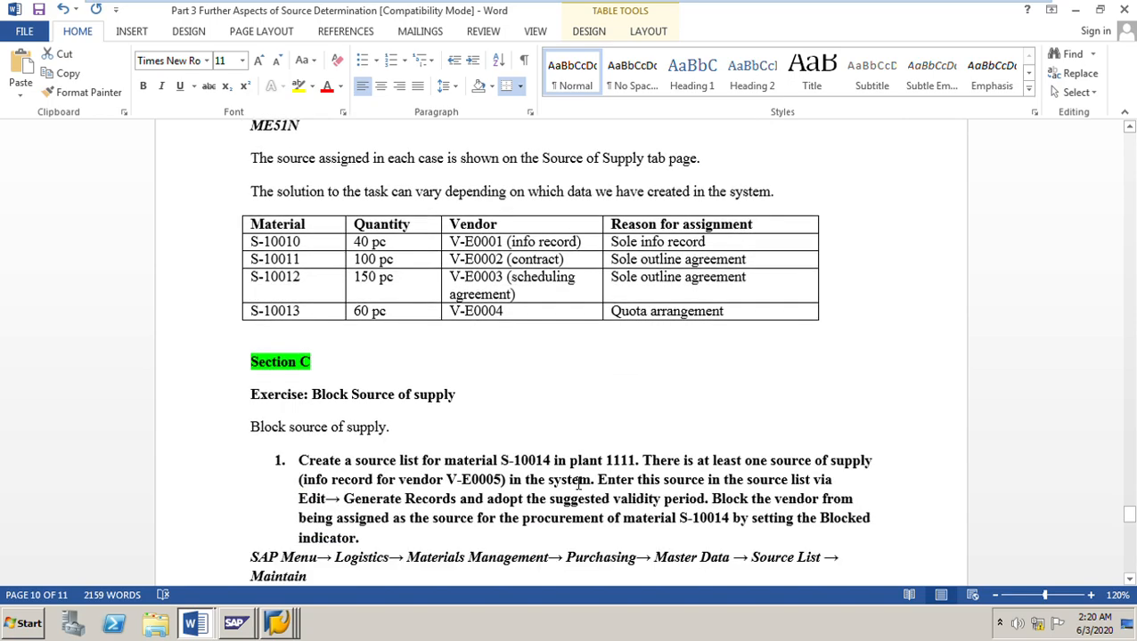